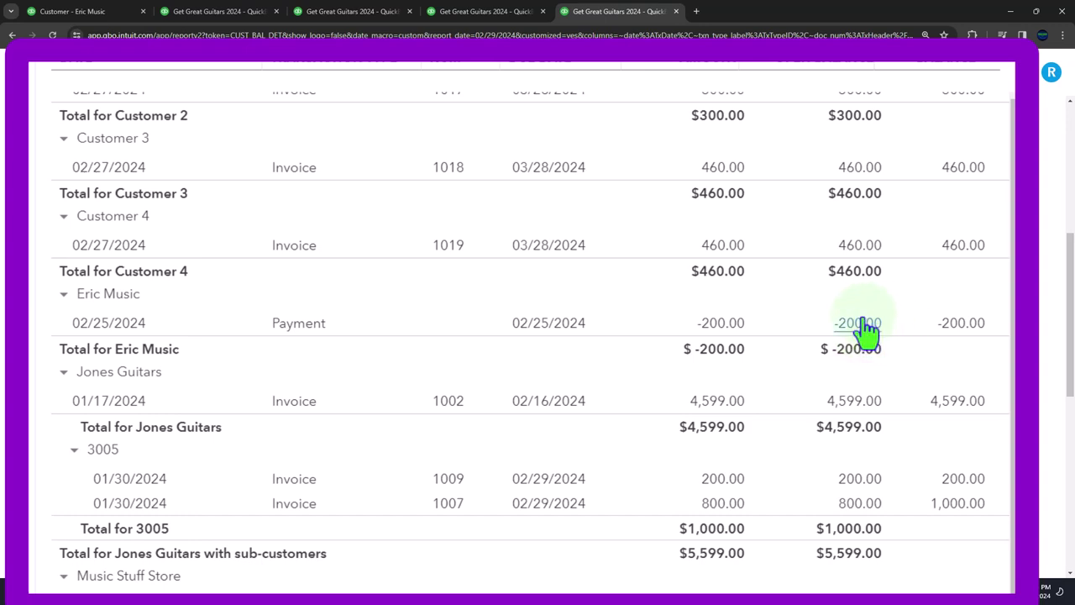
Open the Customers list in the Sales area and collapse the side navigation.
click(102, 11)
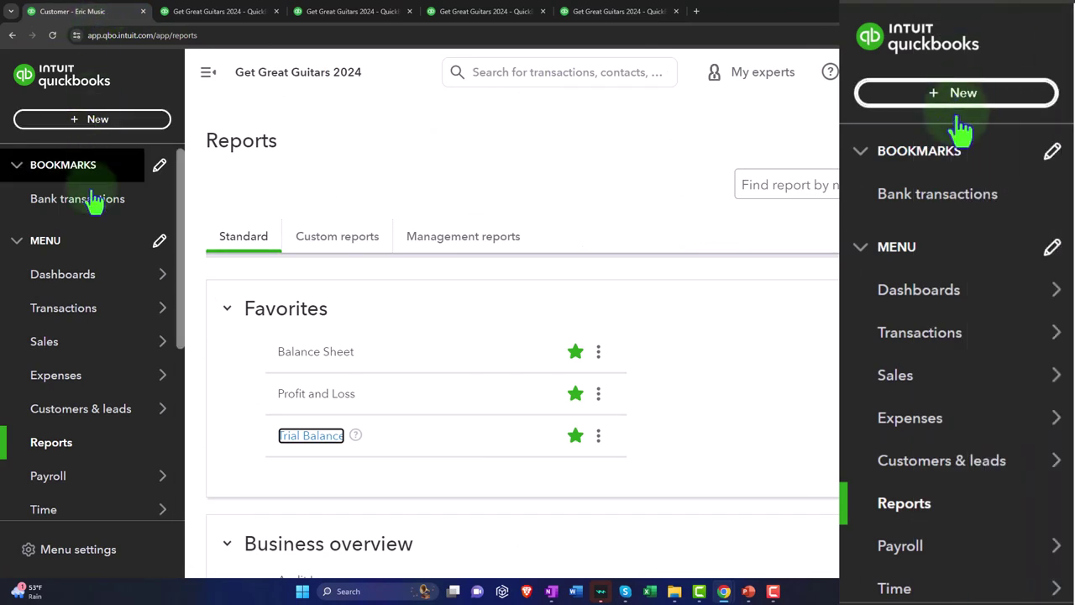
mouse_move(63, 412)
scroll(63, 416, down, 2)
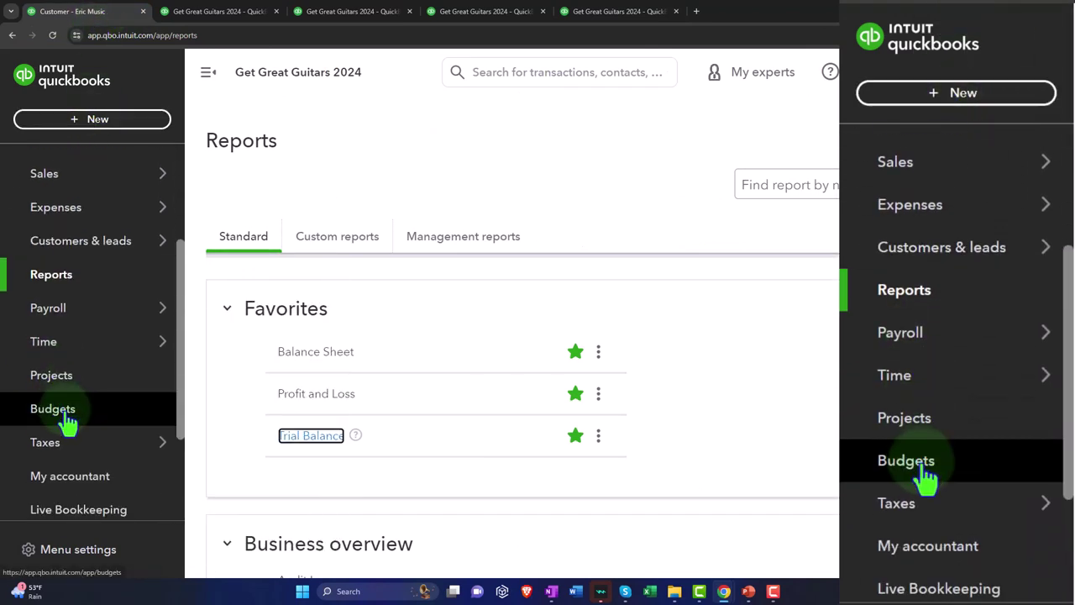
scroll(67, 422, up, 2)
click(42, 187)
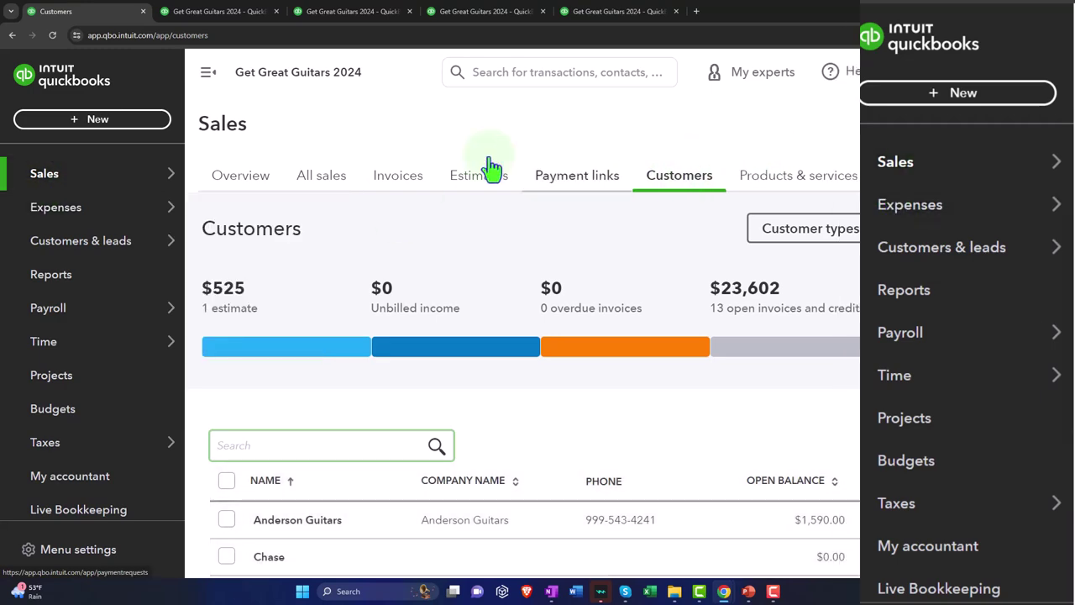
click(201, 74)
Find Eric Music in the customer list and examine its transactions, including the unapplied payment dated 2/25/24.
scroll(272, 320, down, 4)
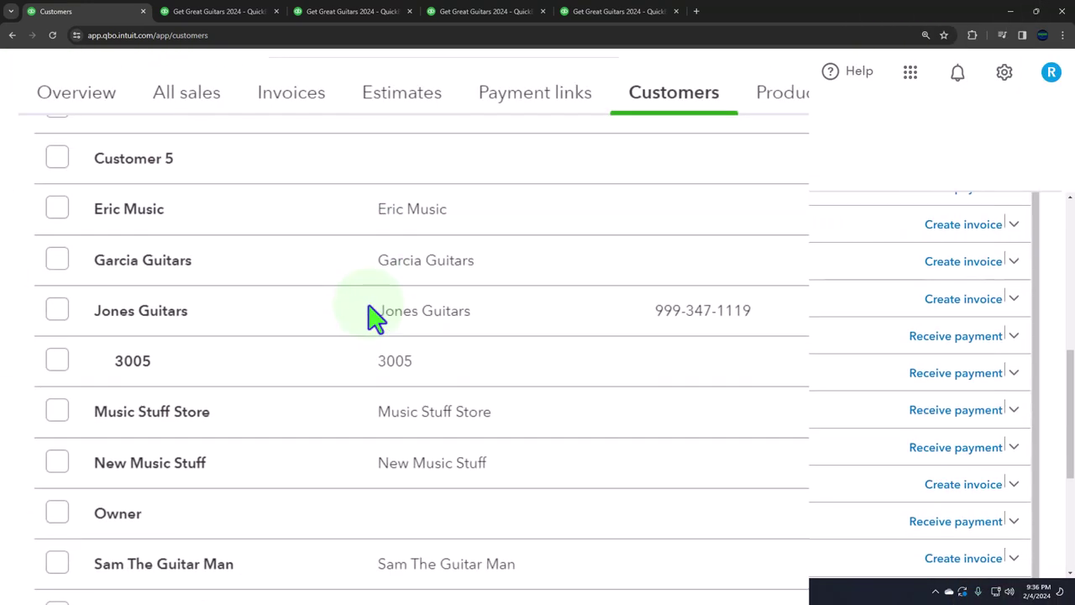
scroll(269, 331, down, 3)
scroll(367, 317, down, 2)
scroll(367, 317, up, 1)
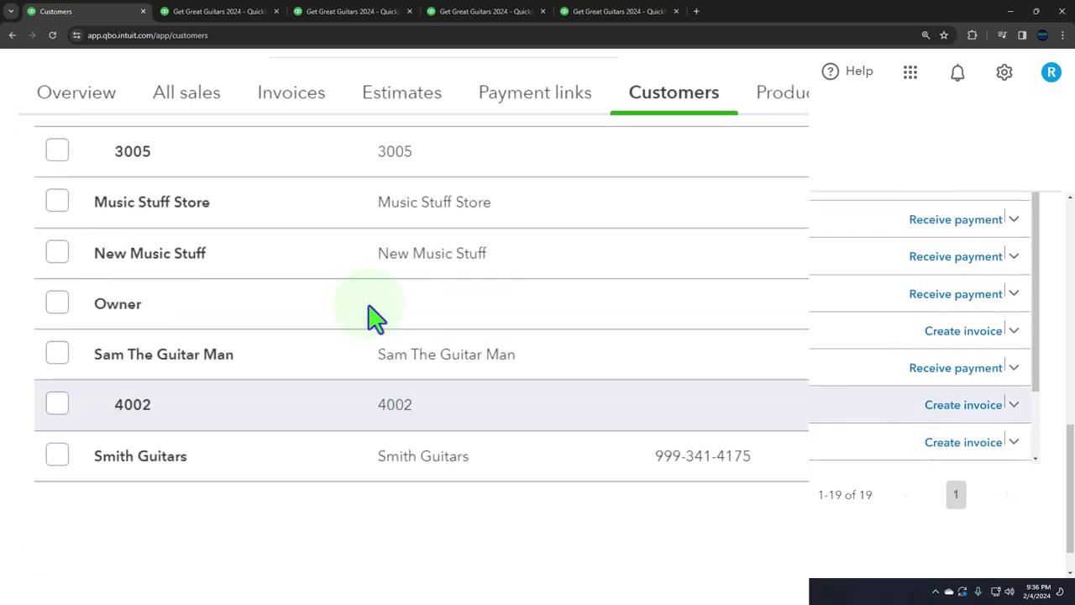
scroll(279, 340, up, 2)
click(109, 281)
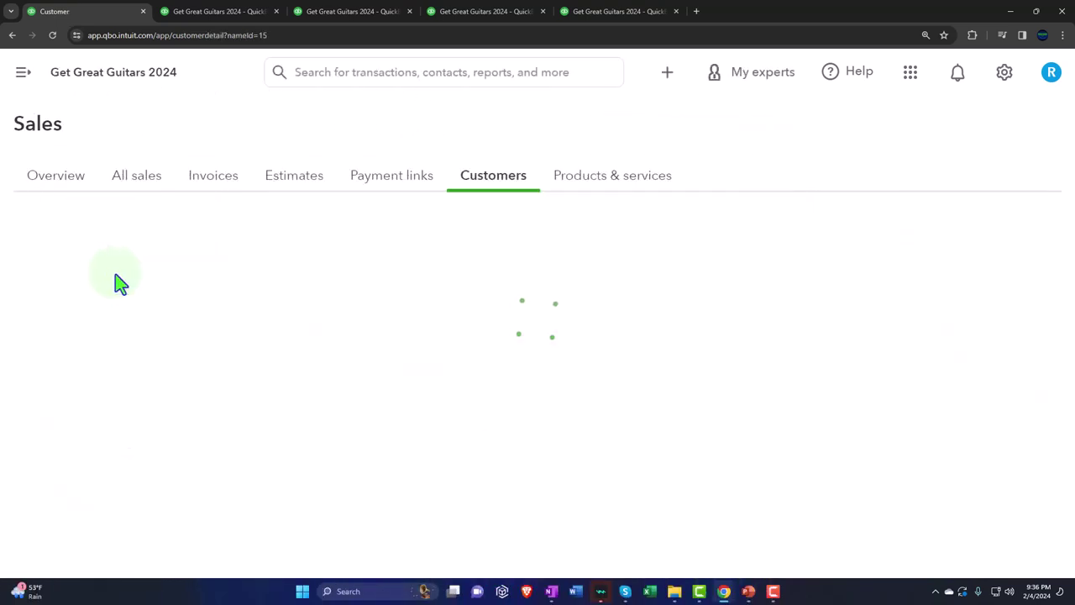
scroll(258, 368, down, 3)
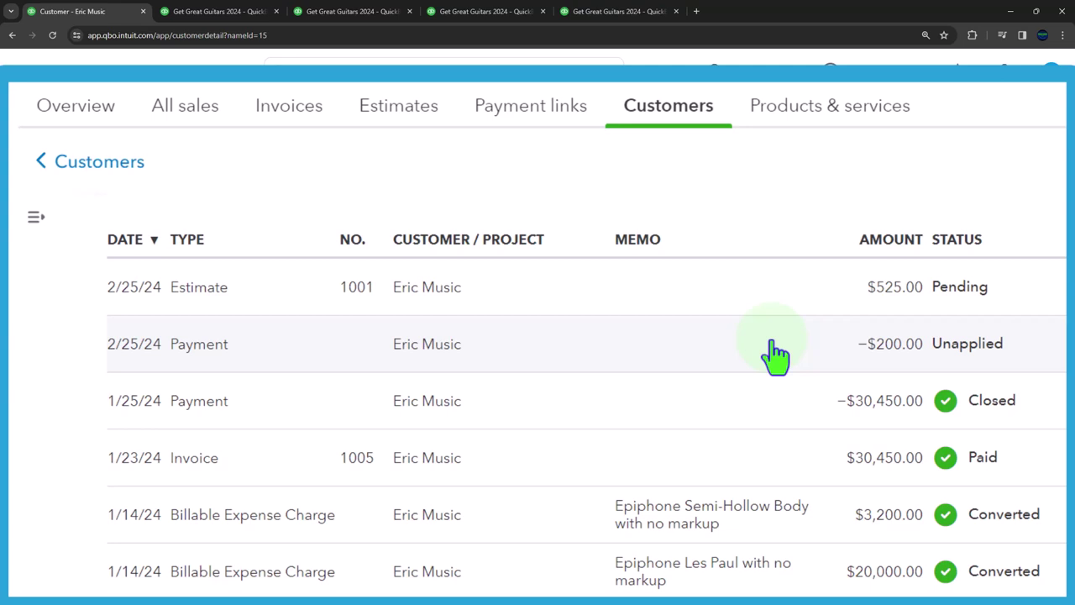
Examine February Accounts Receivable and Unearned Revenue on the Balance Sheet, and the income accounts on the Profit and Loss.
click(264, 12)
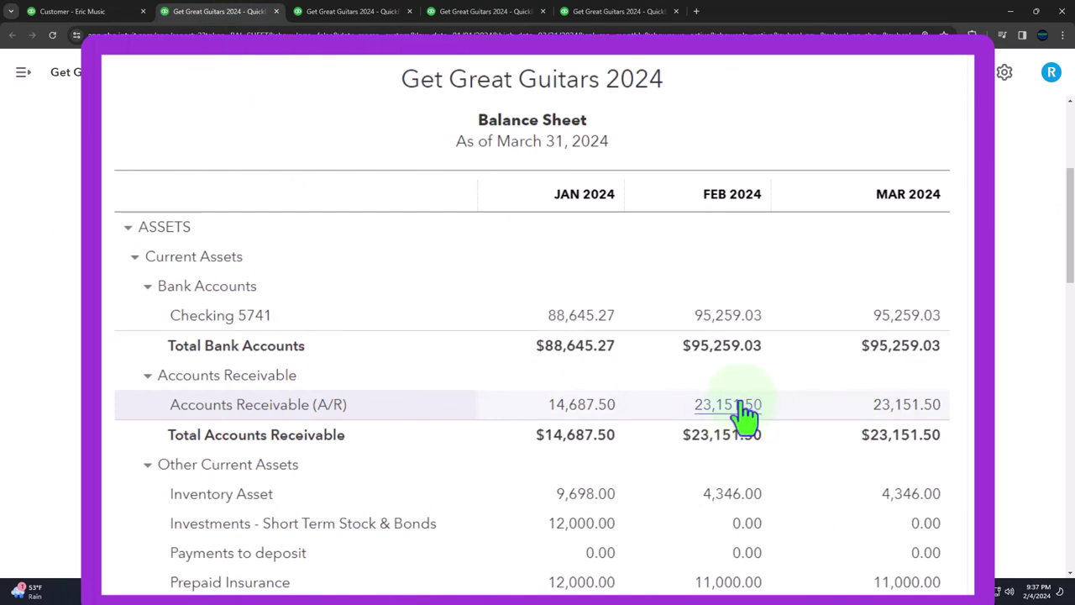
scroll(743, 411, down, 10)
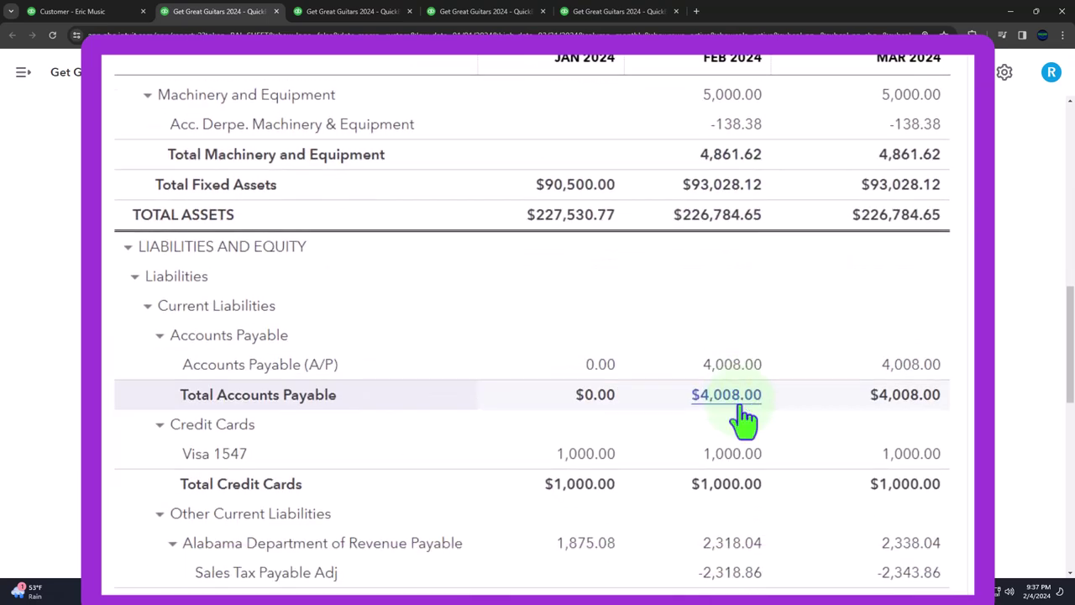
scroll(743, 416, down, 7)
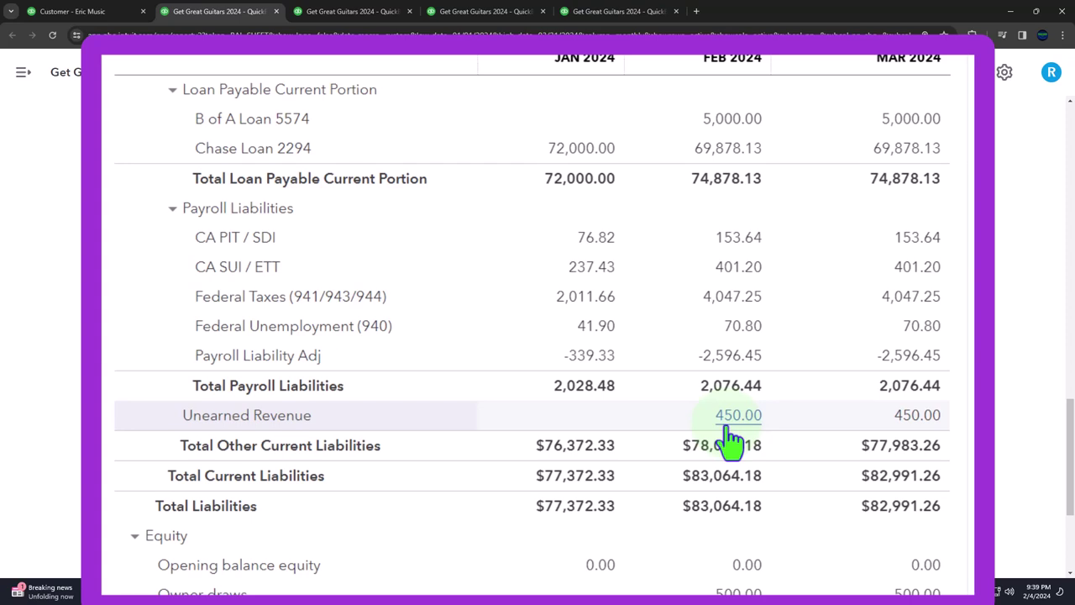
click(357, 14)
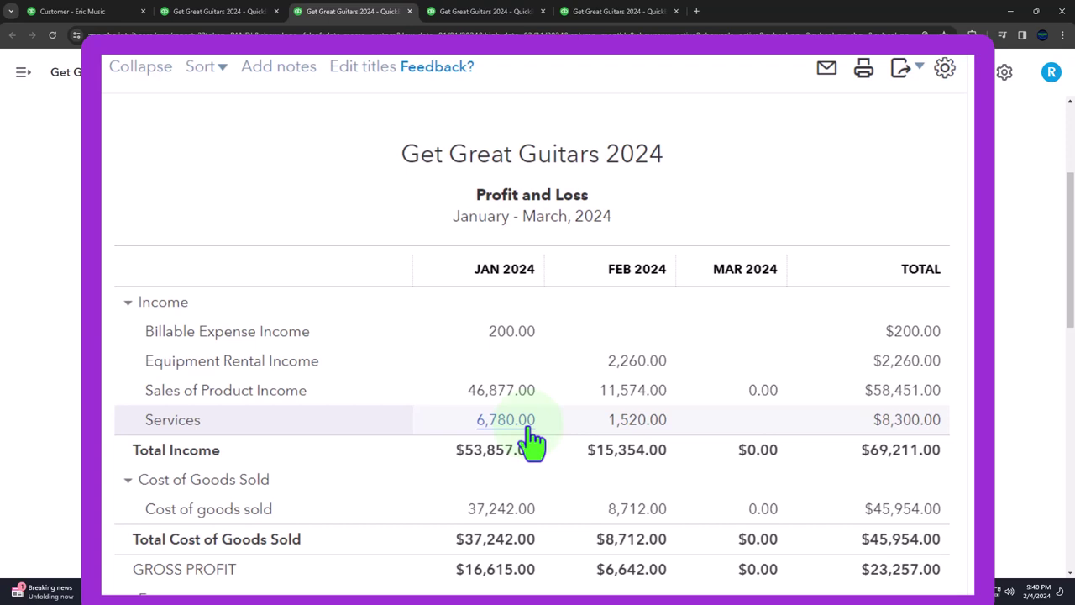
Inspect the February journal entry behind Unearned Revenue on the Balance Sheet and return to the report.
click(239, 12)
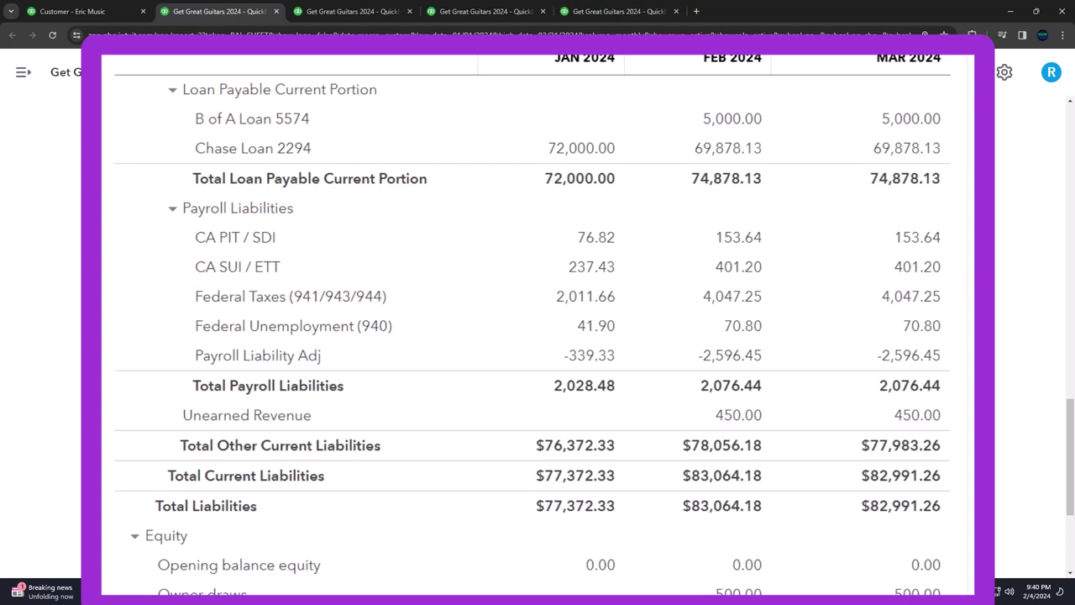
click(746, 425)
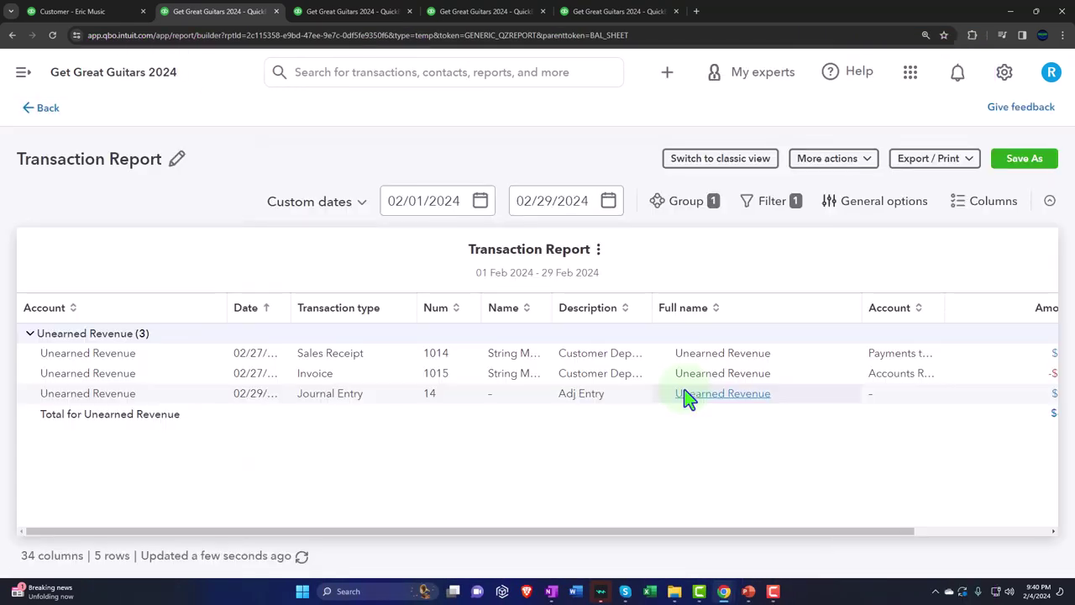
key(ctrl+minus)
click(916, 342)
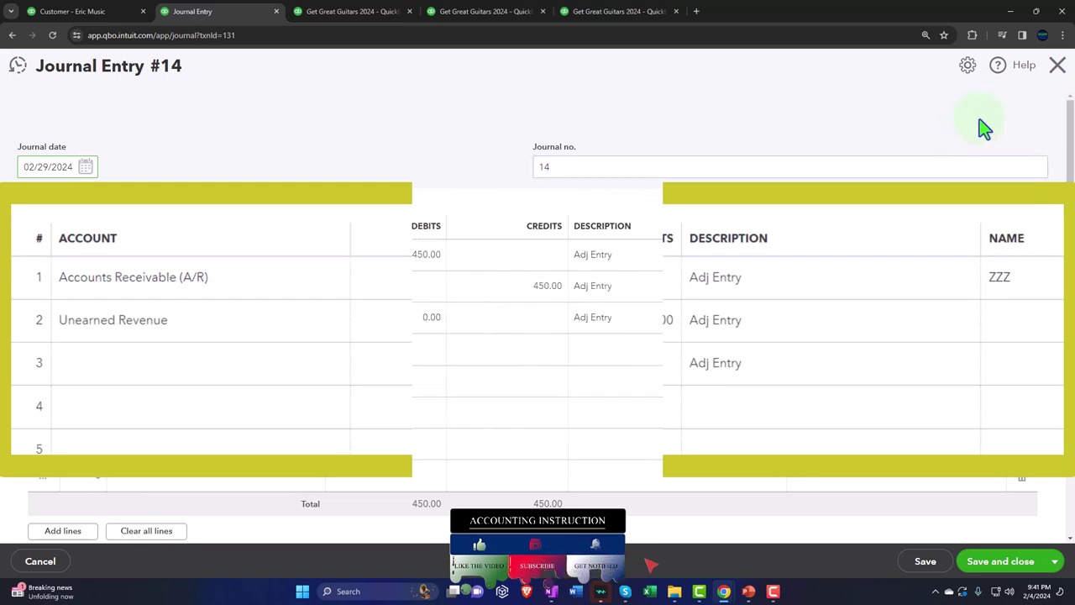
click(1056, 67)
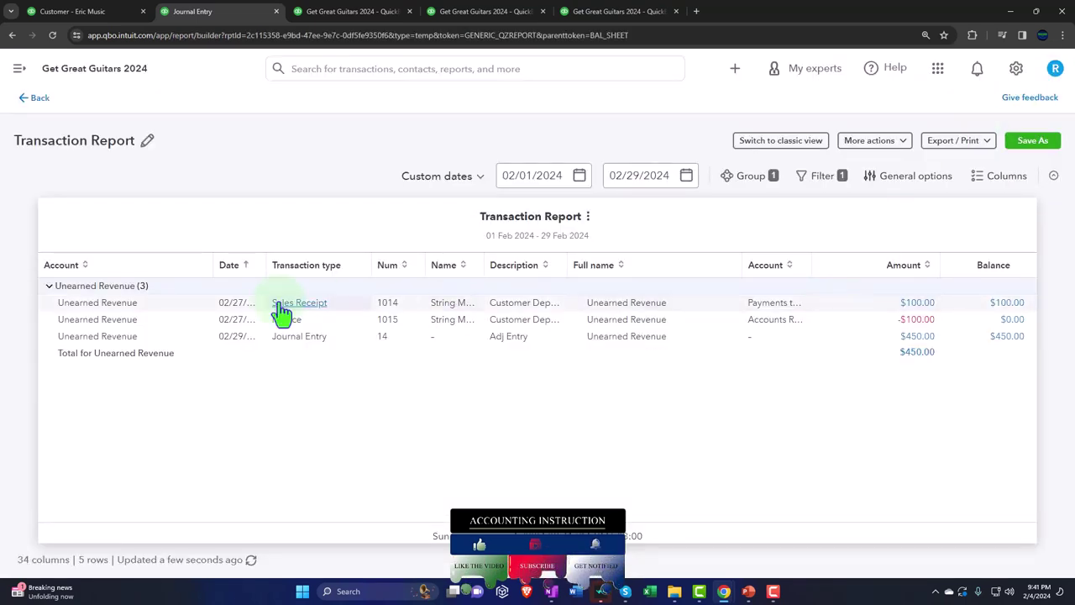
click(38, 98)
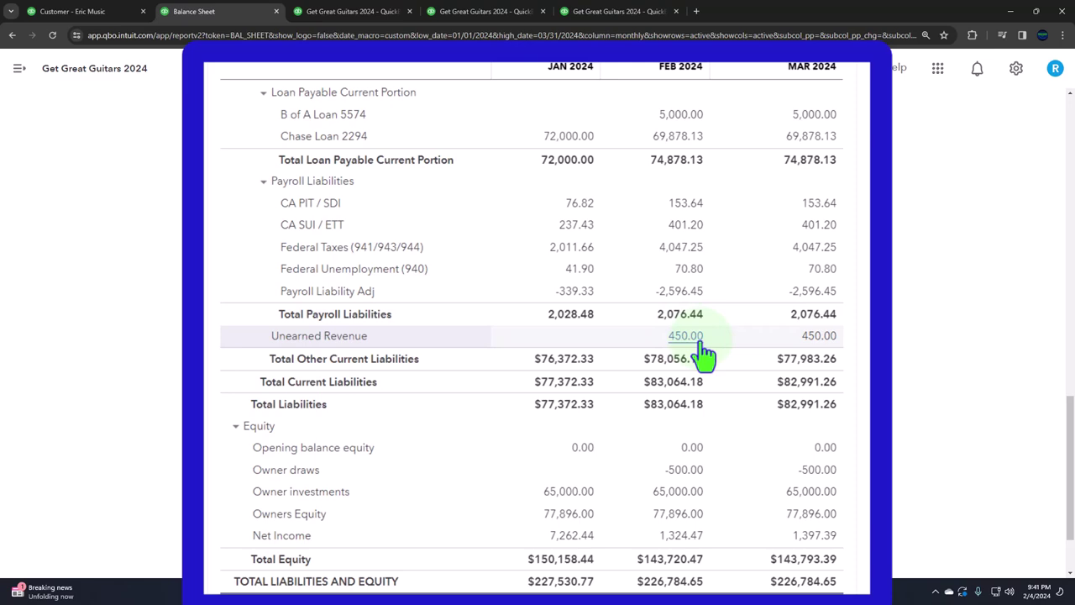
Go back to the full customer list and locate customer ZZZ to check its open balance.
click(88, 13)
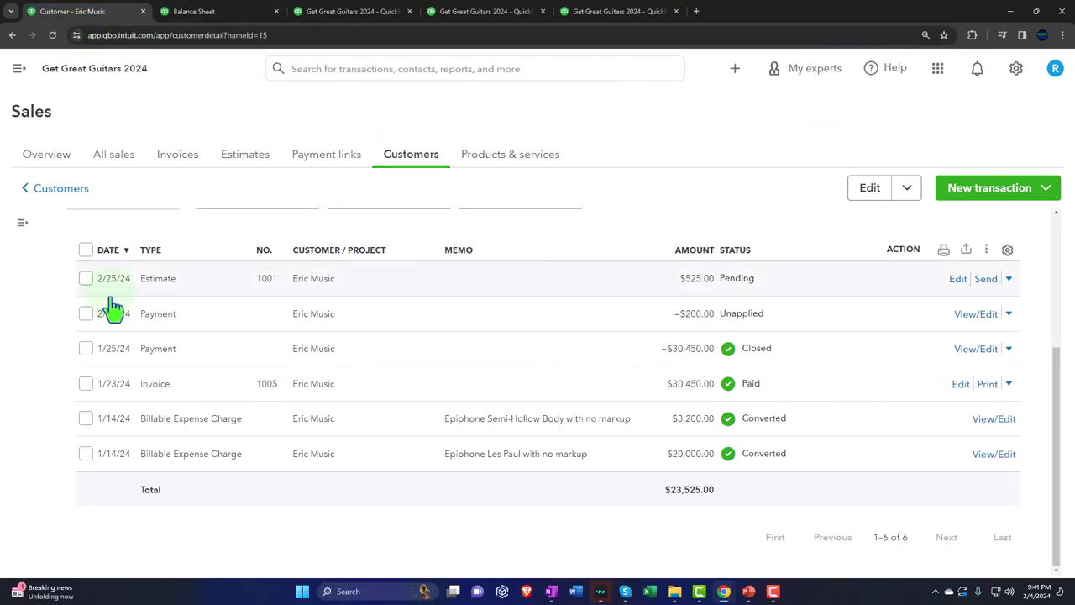
click(56, 190)
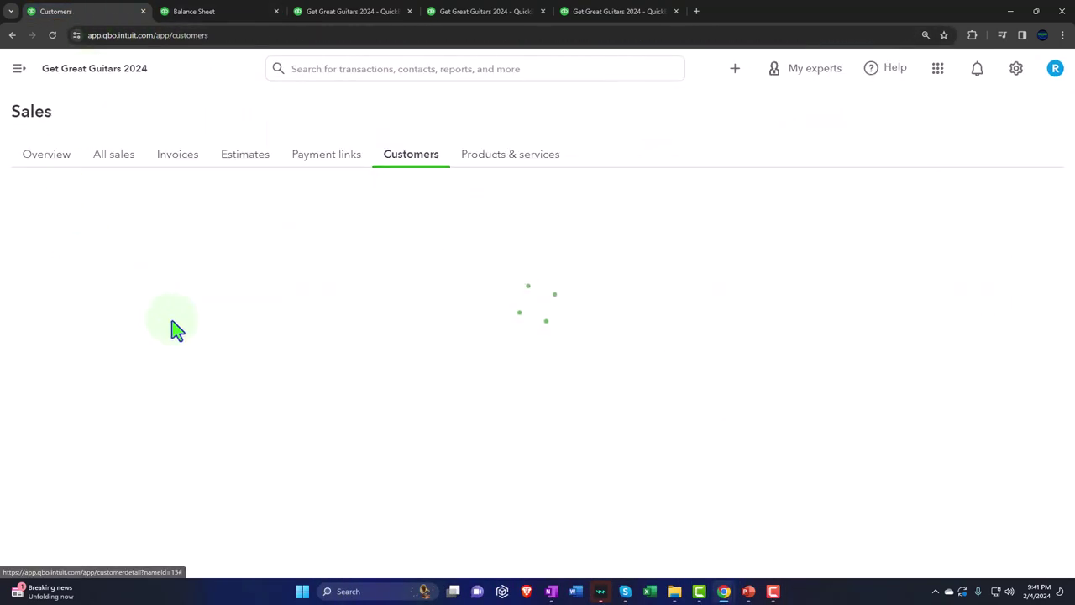
scroll(150, 460, down, 3)
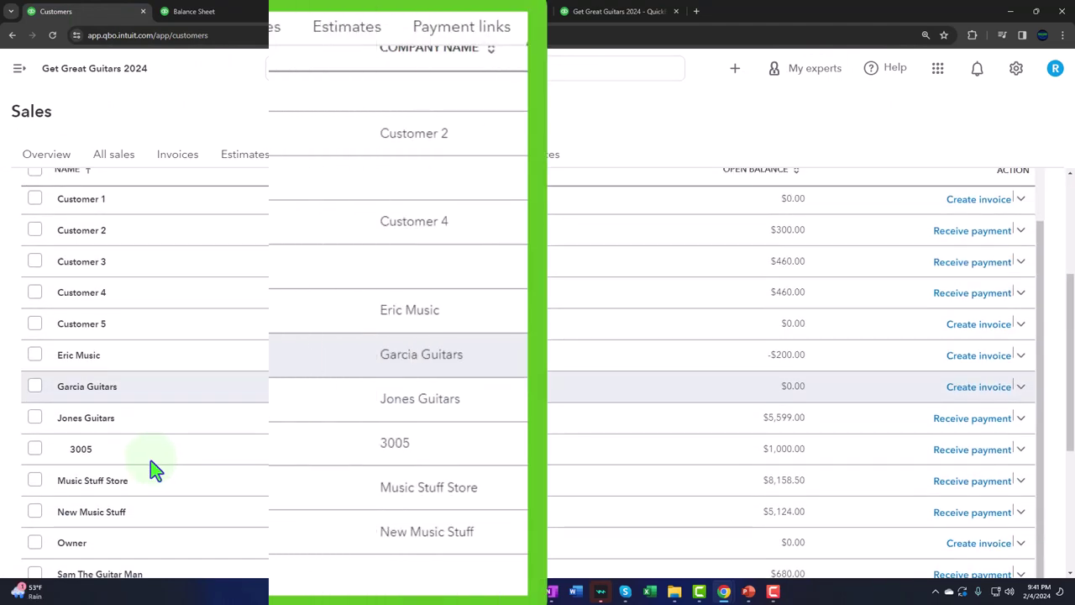
scroll(151, 470, down, 3)
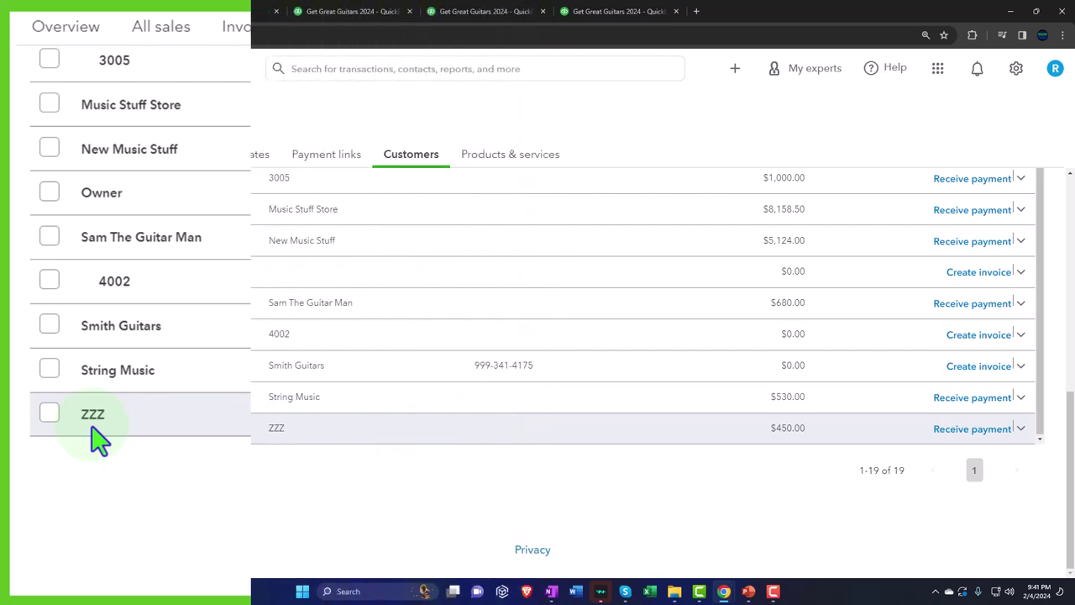
Check March Accounts Receivable on the Balance Sheet and examine customer ZZZ's transaction list.
click(214, 25)
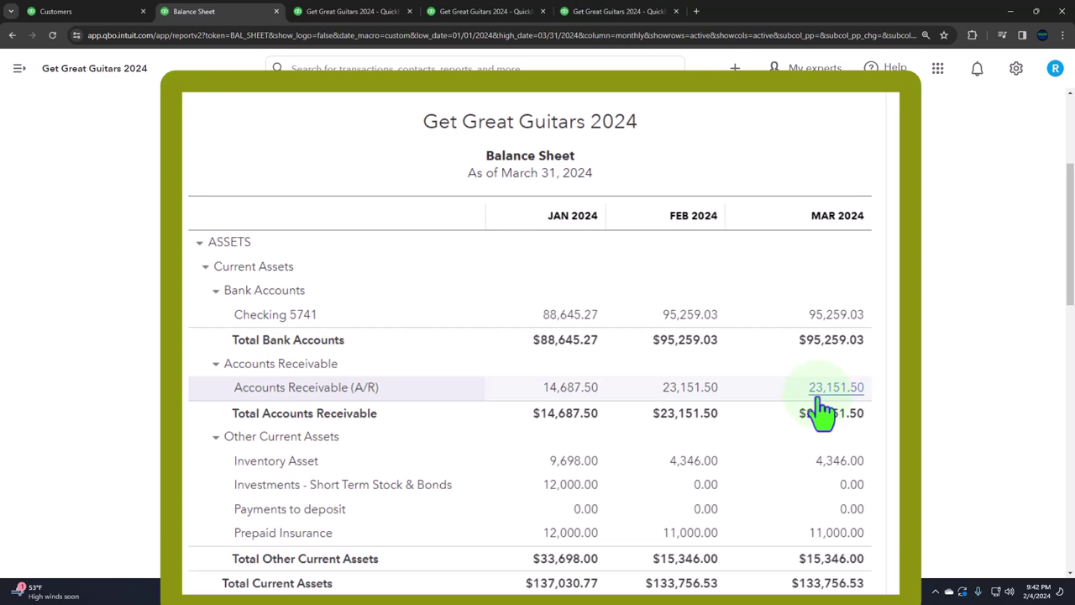
click(83, 10)
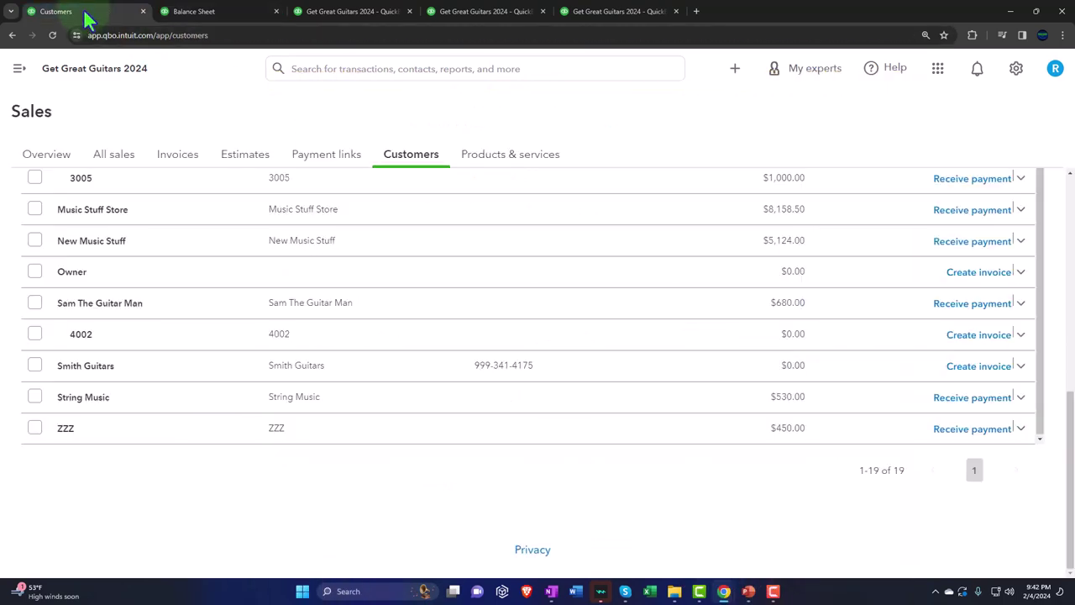
click(266, 433)
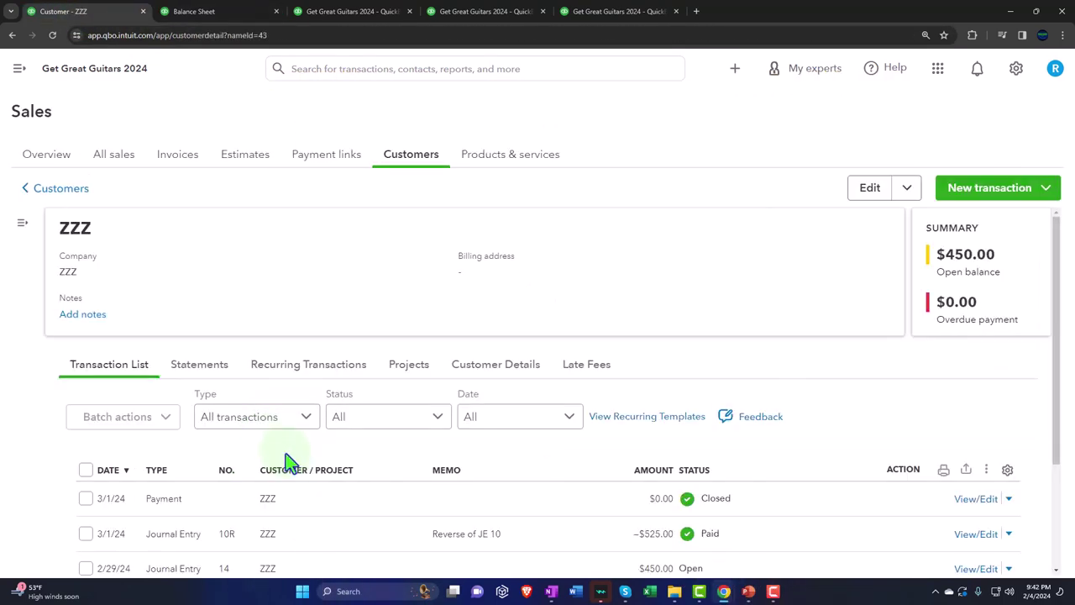
scroll(285, 437, down, 2)
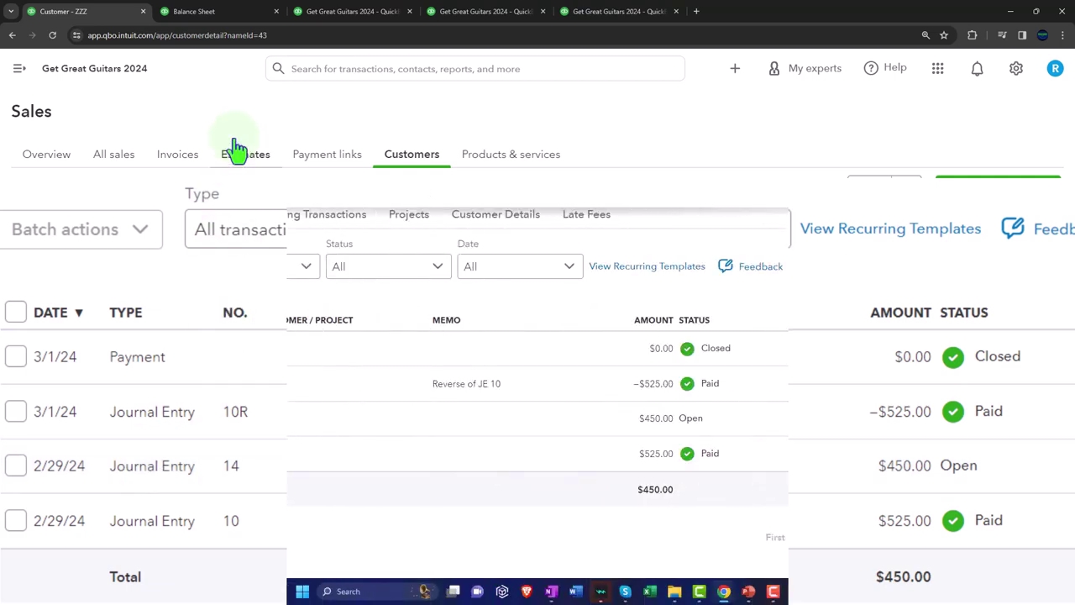
Duplicate the Balance Sheet browser tab and return to the original Balance Sheet with its side navigation collapsed.
click(210, 11)
right_click(208, 20)
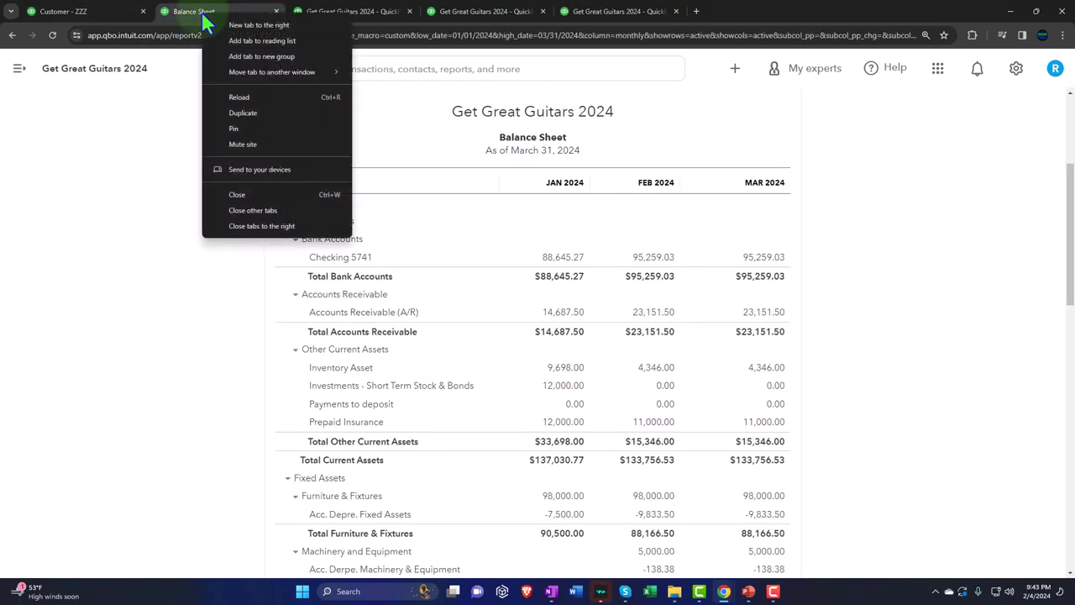
click(241, 115)
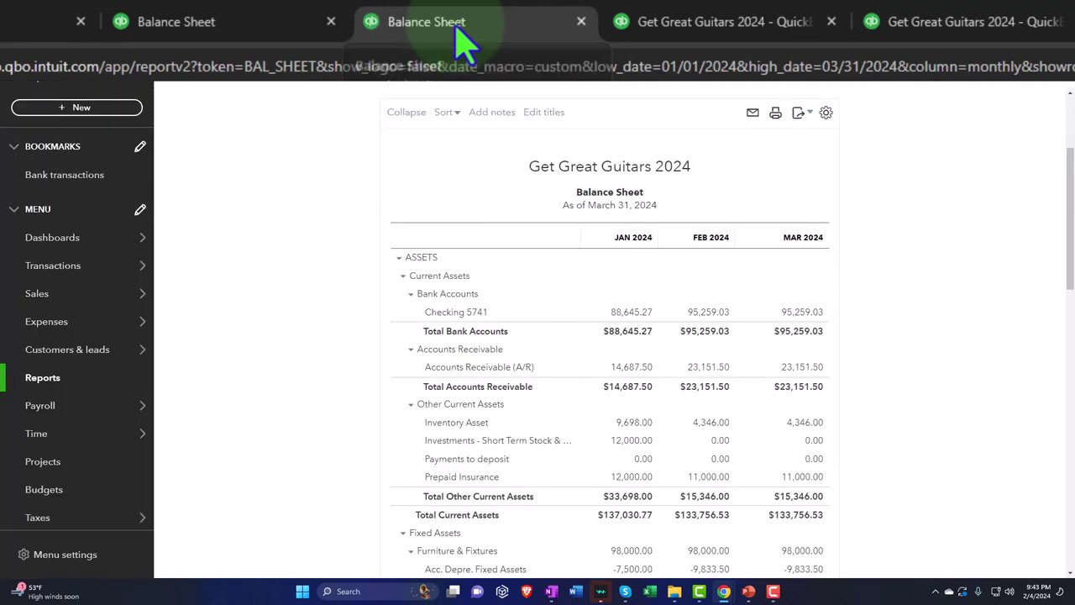
click(210, 30)
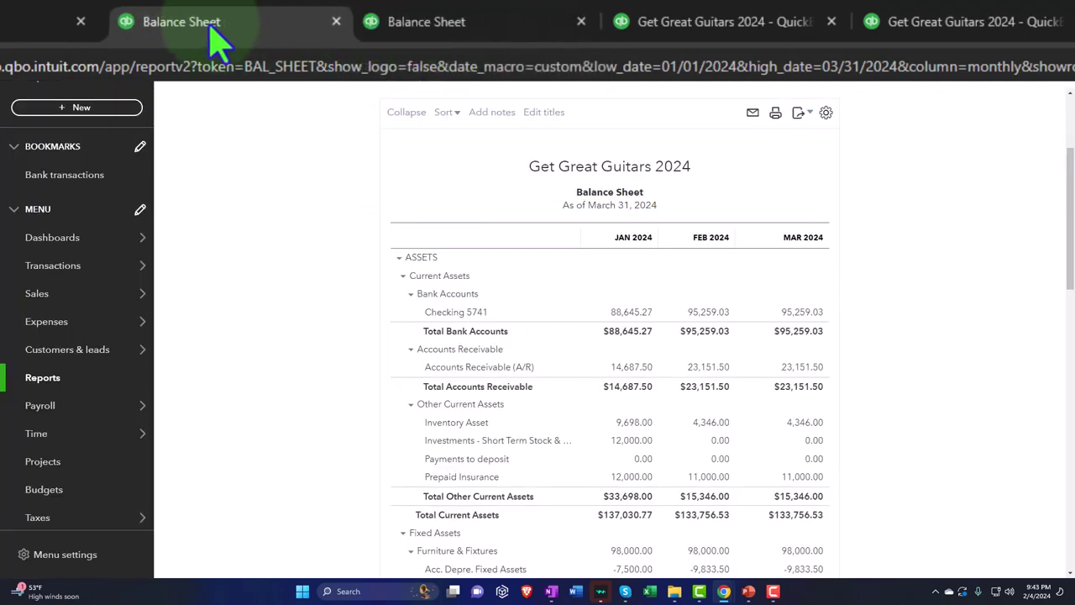
click(174, 87)
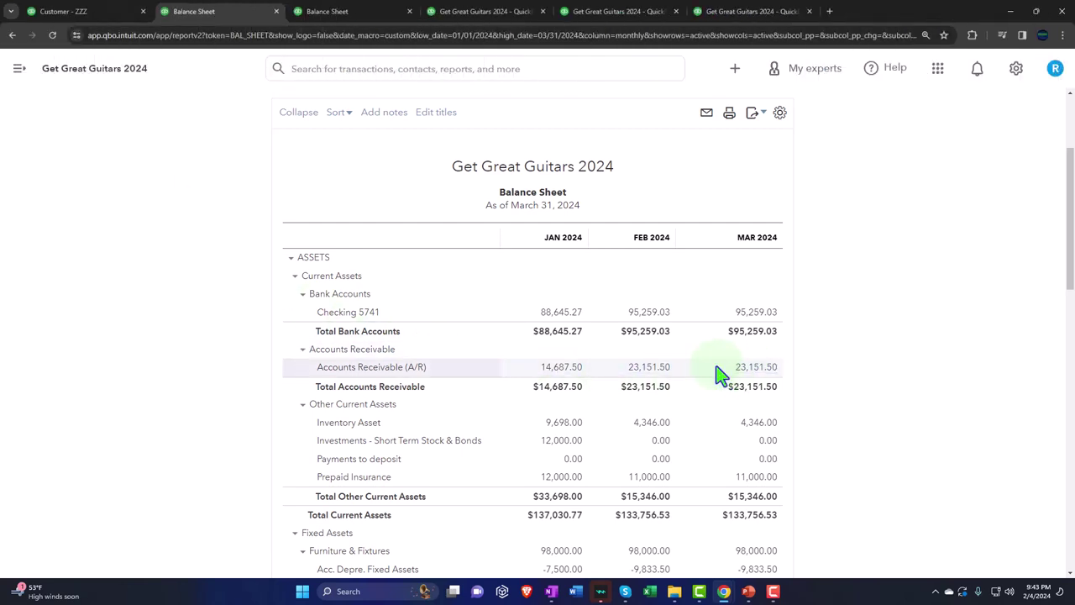
Reverse the 450.00 journal entry no. 14, reached through the February Accounts Receivable transactions, as entry 14R dated 03/01/2024.
click(642, 369)
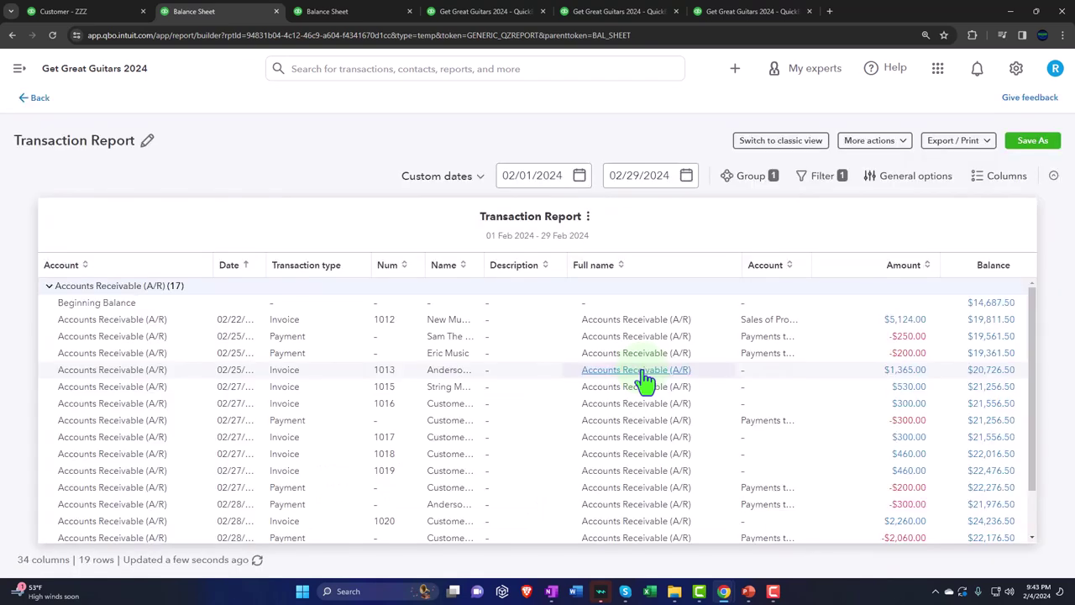
scroll(507, 336, down, 1)
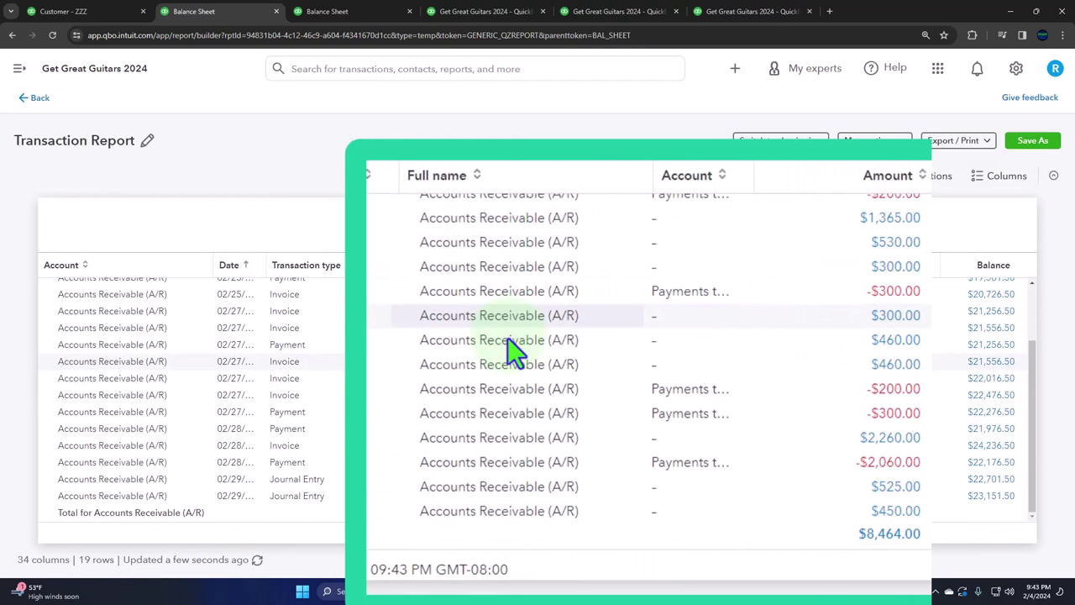
click(895, 512)
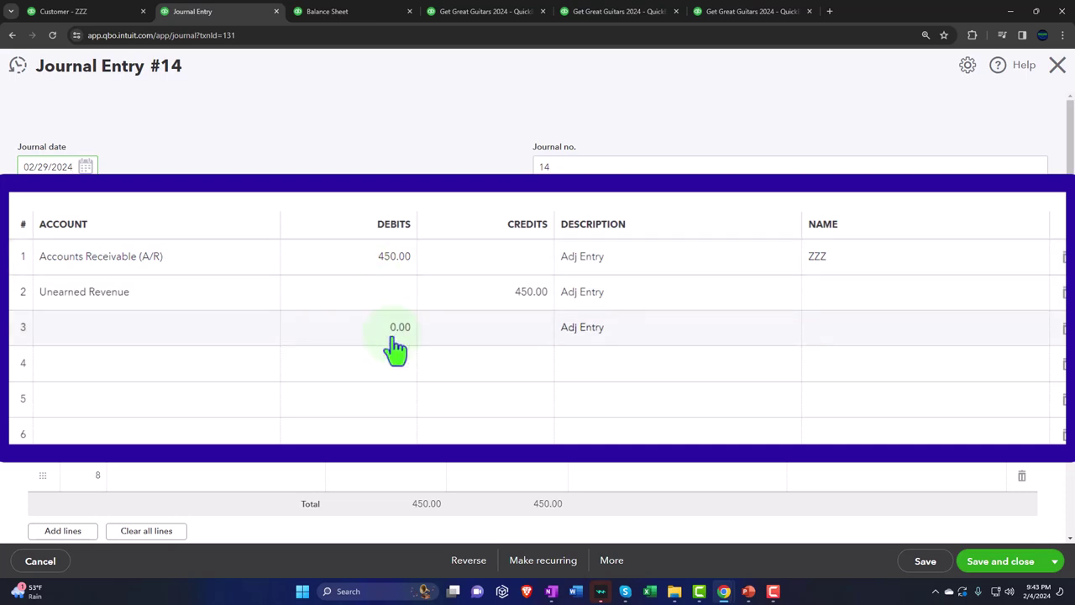
click(471, 563)
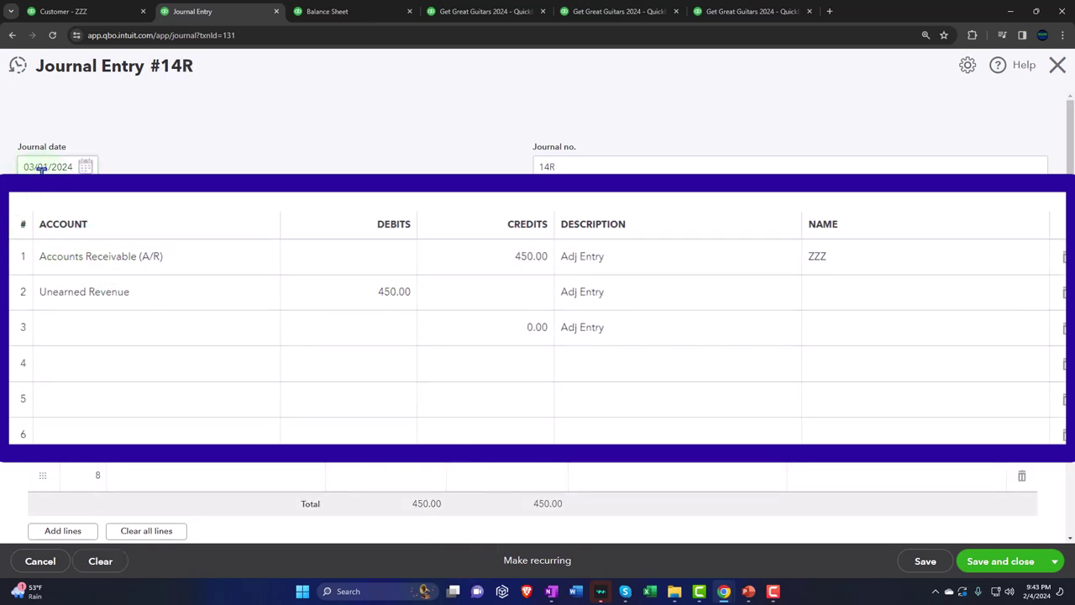
click(510, 161)
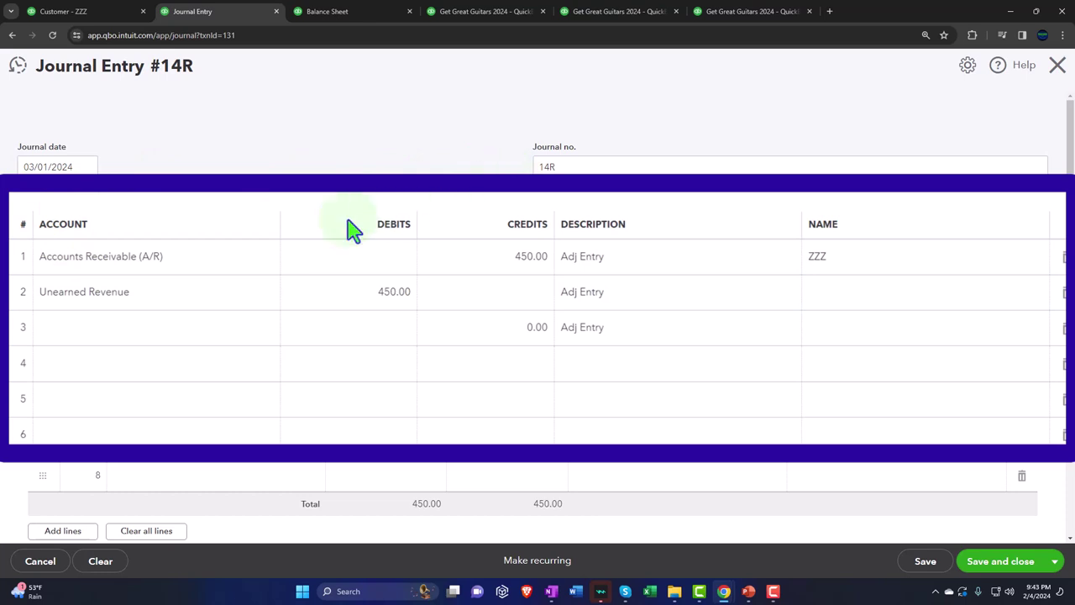
Change the description to "Reversing Entry" on the Accounts Receivable and Unearned Revenue lines of journal entry 14R.
click(191, 267)
key(Tab)
key(Tab)
key(Tab)
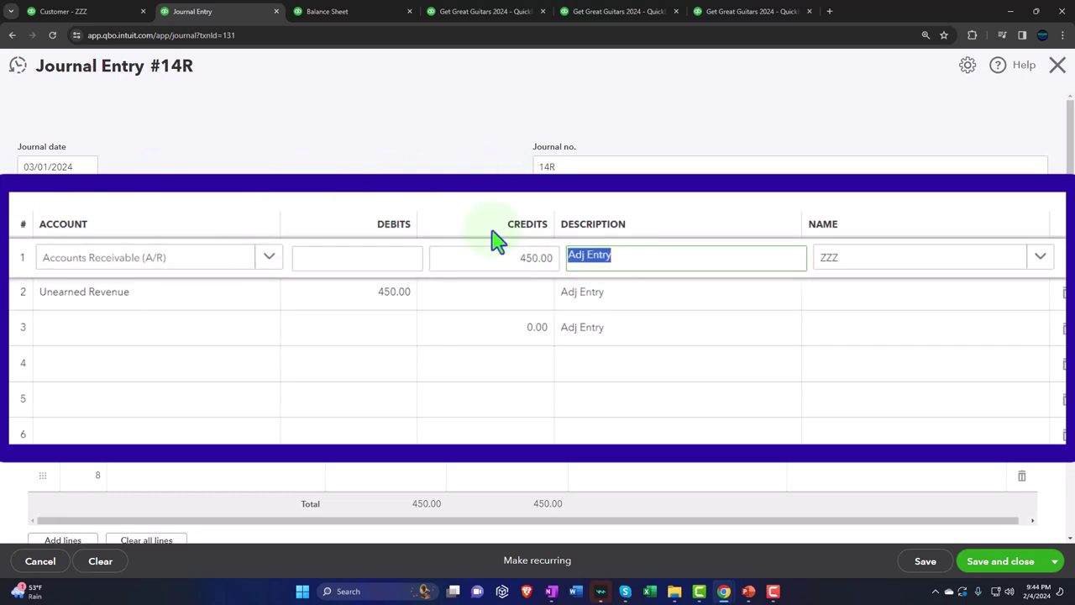
text(Reversing Etr)
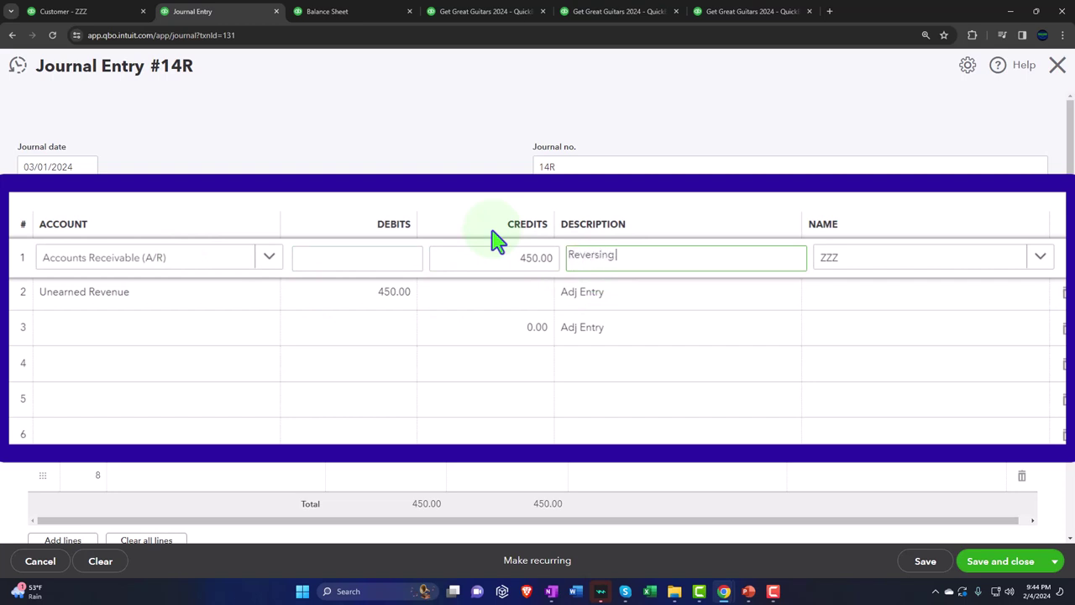
key(BackSpace)
key(BackSpace)
text(ntry)
drag(649, 249, 461, 252)
key(ctrl+c)
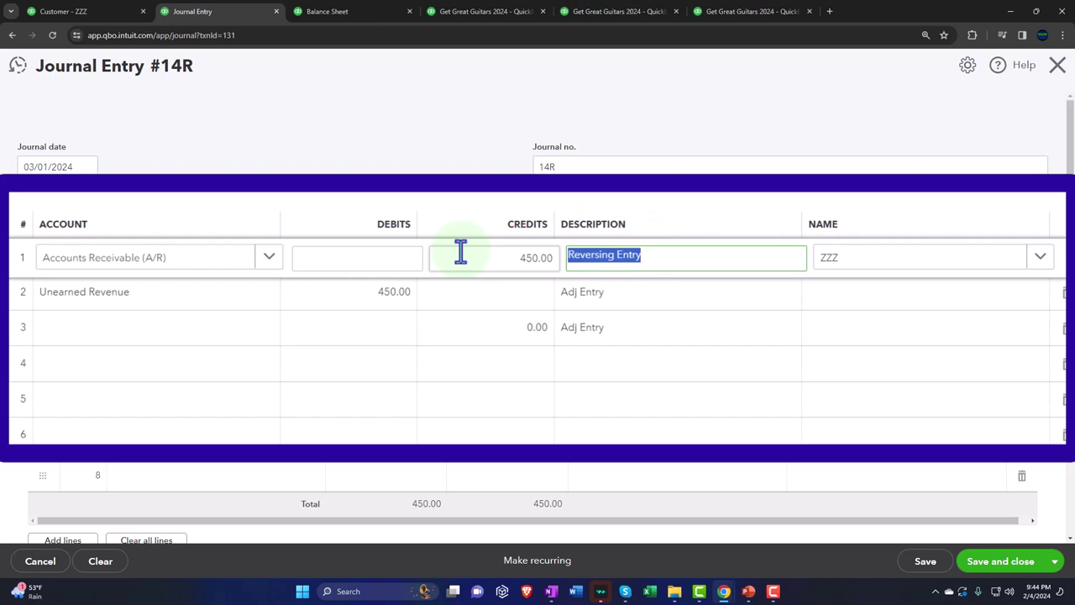
click(626, 298)
key(ctrl+v)
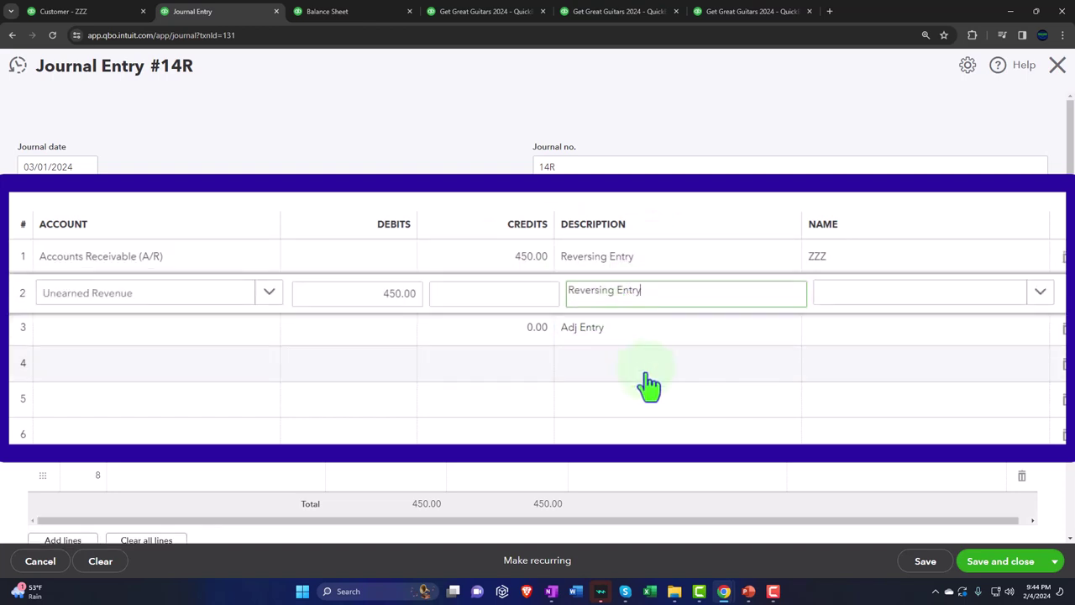
Clear the leftover description on the third journal line, and save and close entry 14R.
click(620, 338)
key(BackSpace)
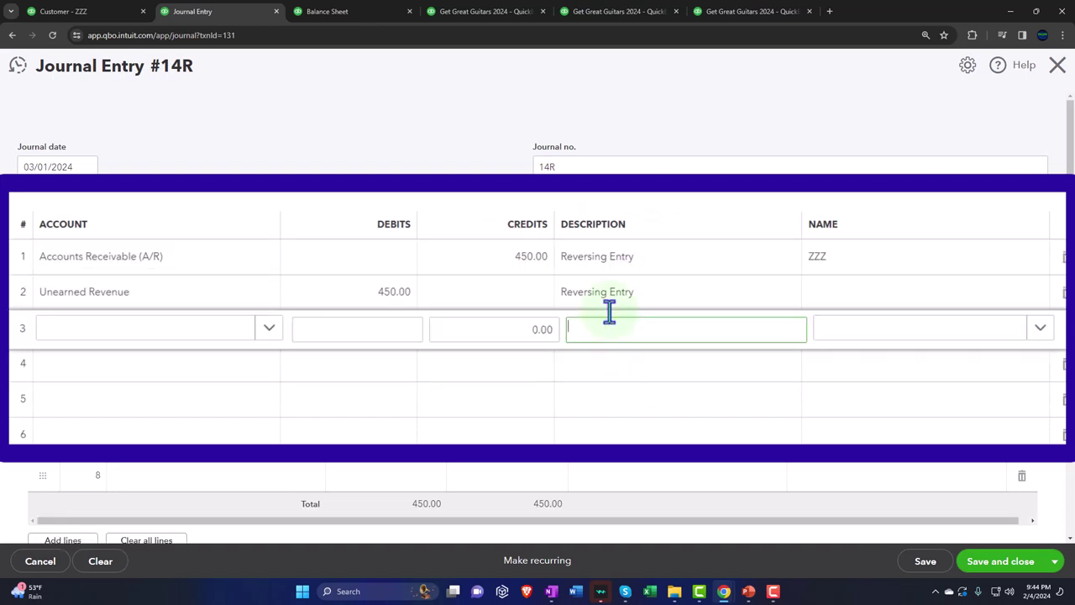
click(592, 363)
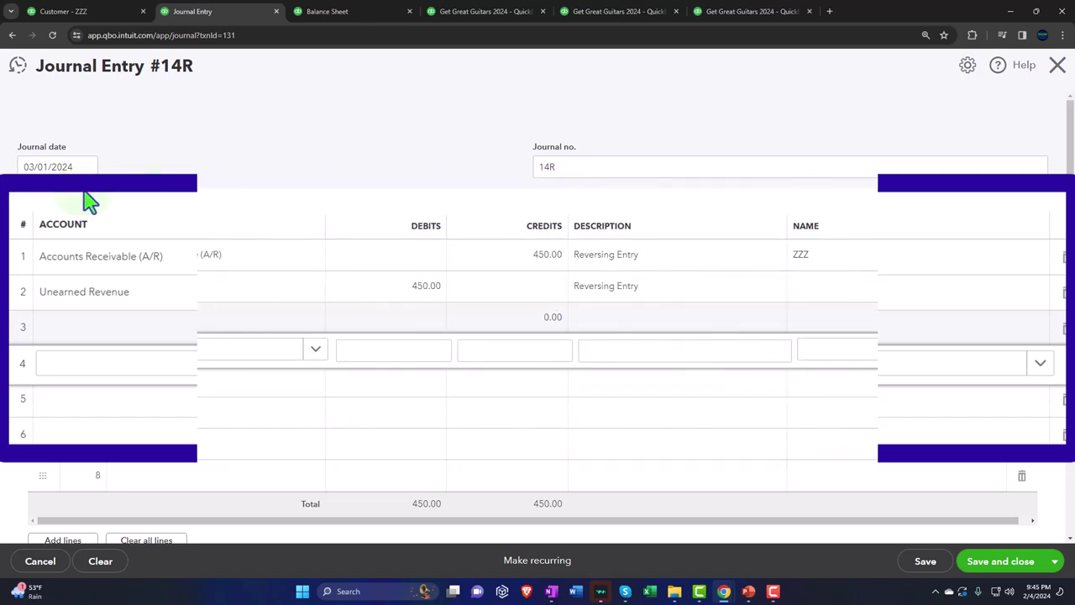
click(1024, 570)
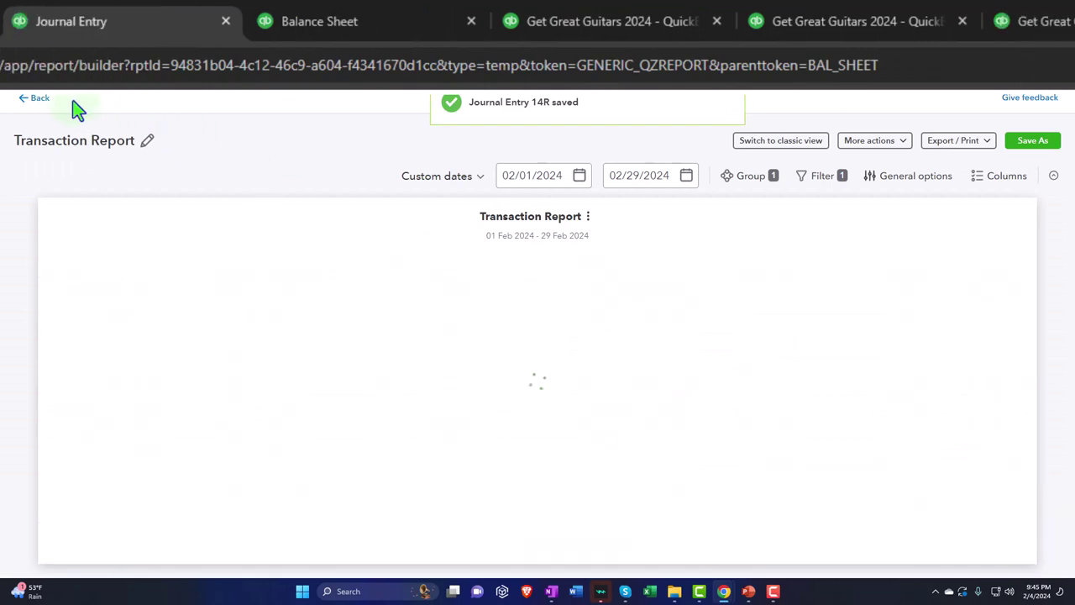
Close the extra Balance Sheet browser tab and rerun the remaining Balance Sheet for 01/01/2024 to 03/31/2024.
click(226, 21)
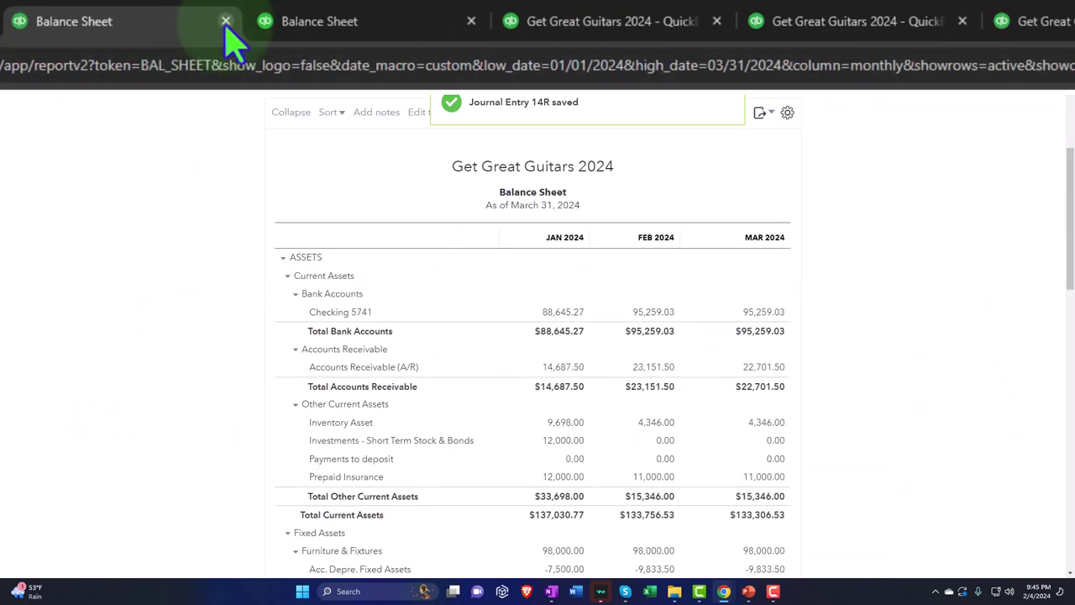
scroll(240, 336, up, 3)
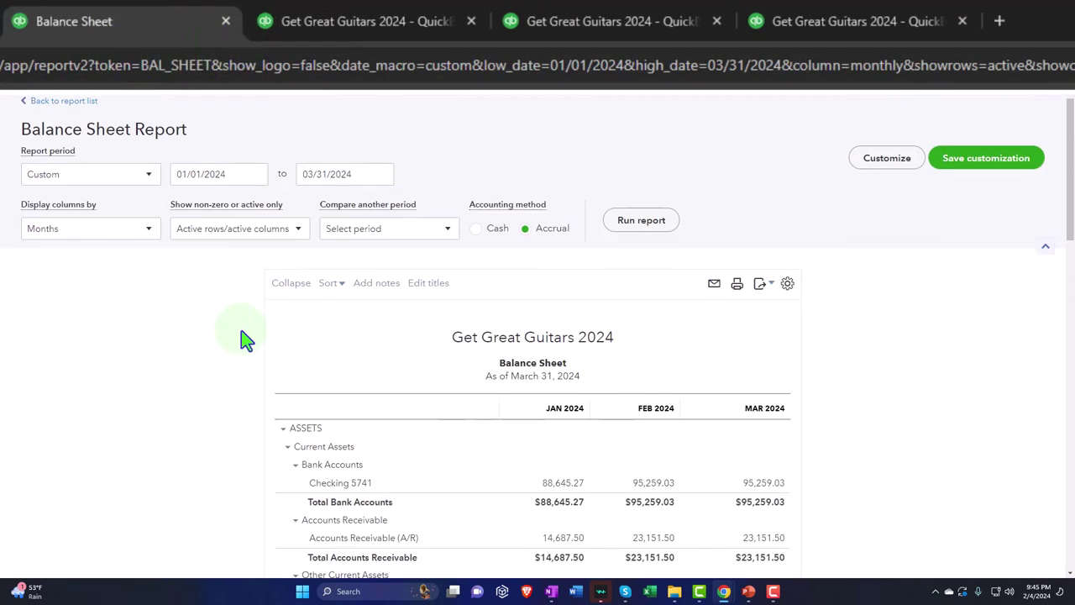
click(640, 227)
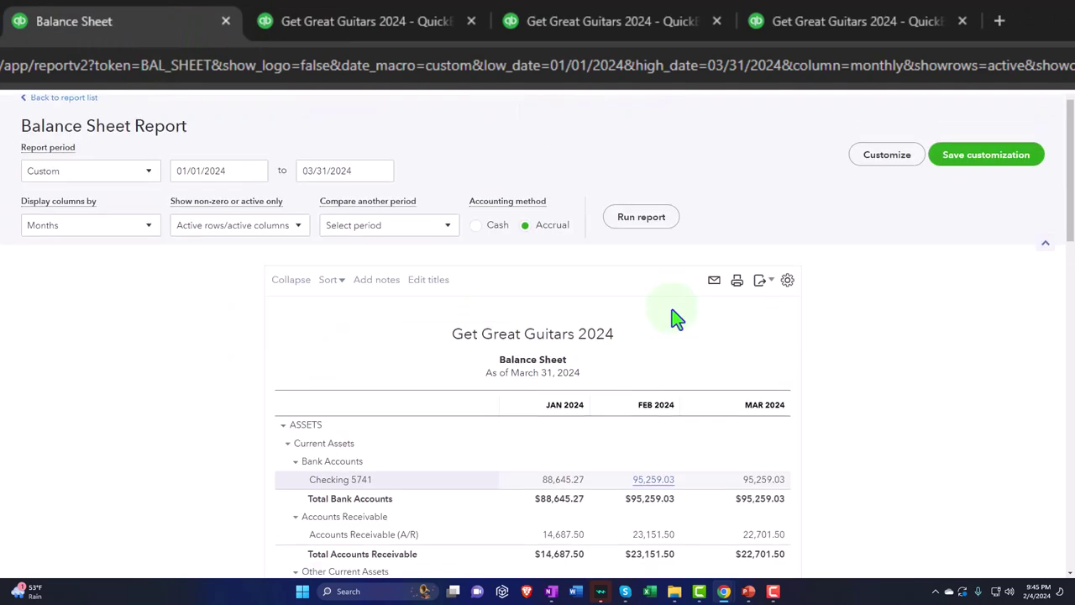
Open the March Accounts Receivable transactions from the Balance Sheet and set the report's start date to 02/29/2024.
scroll(678, 243, down, 1)
scroll(670, 256, down, 2)
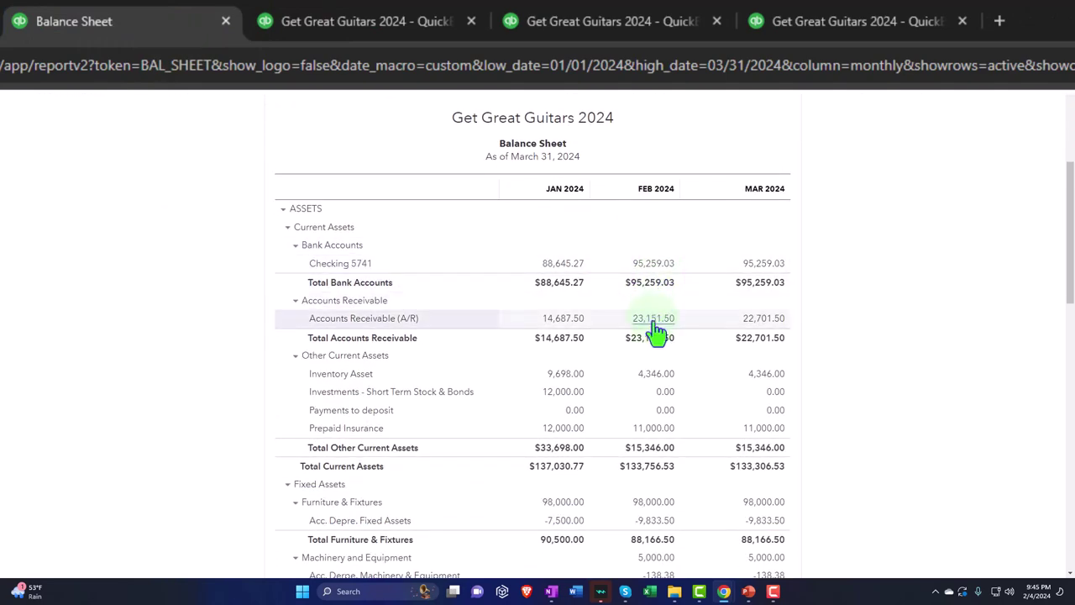
click(763, 327)
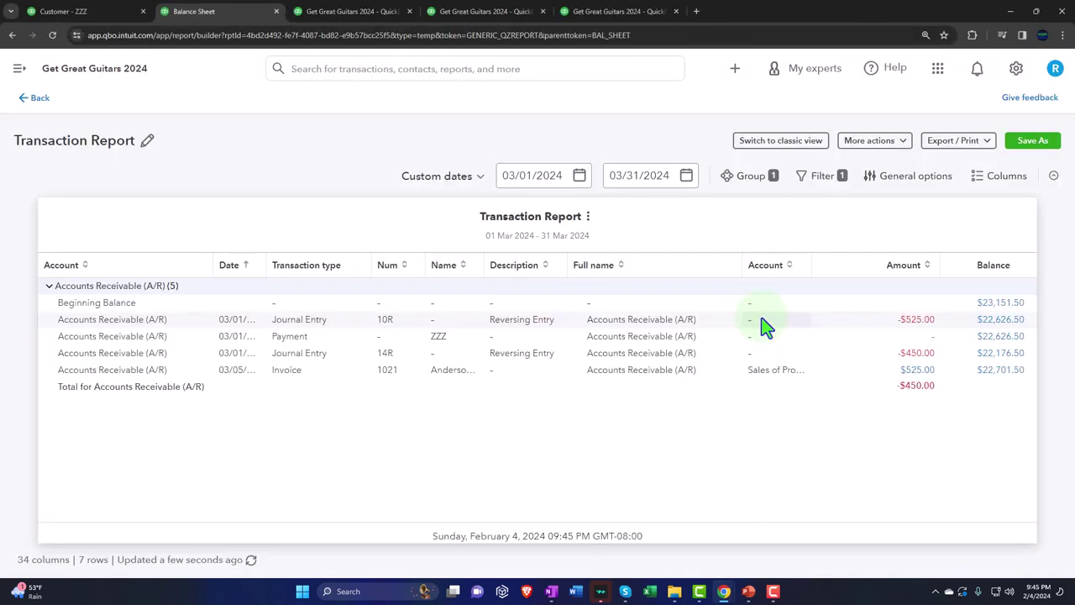
key(ctrl+minus)
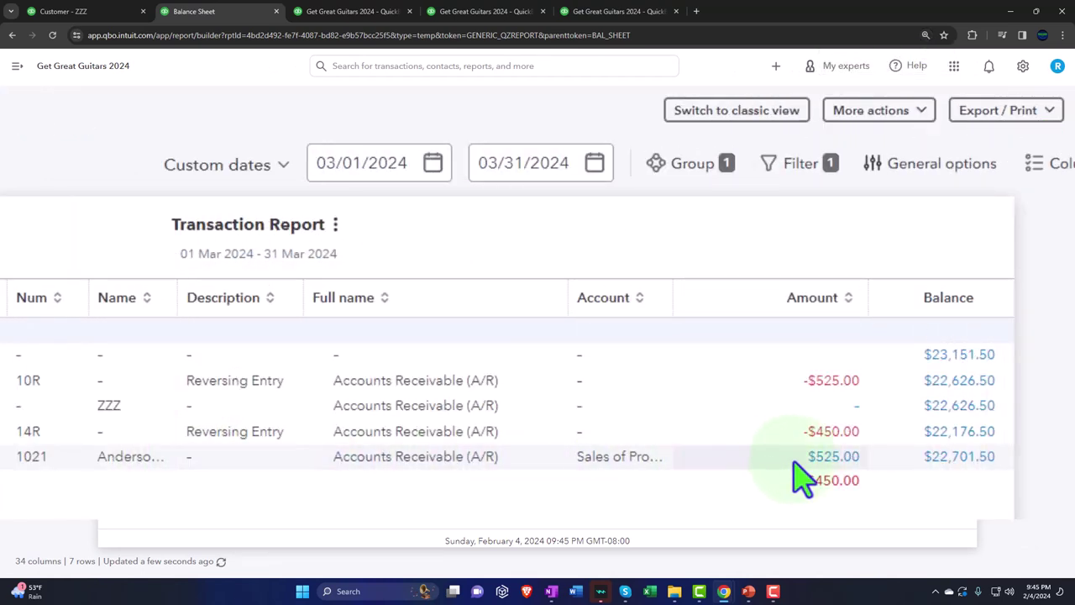
click(411, 165)
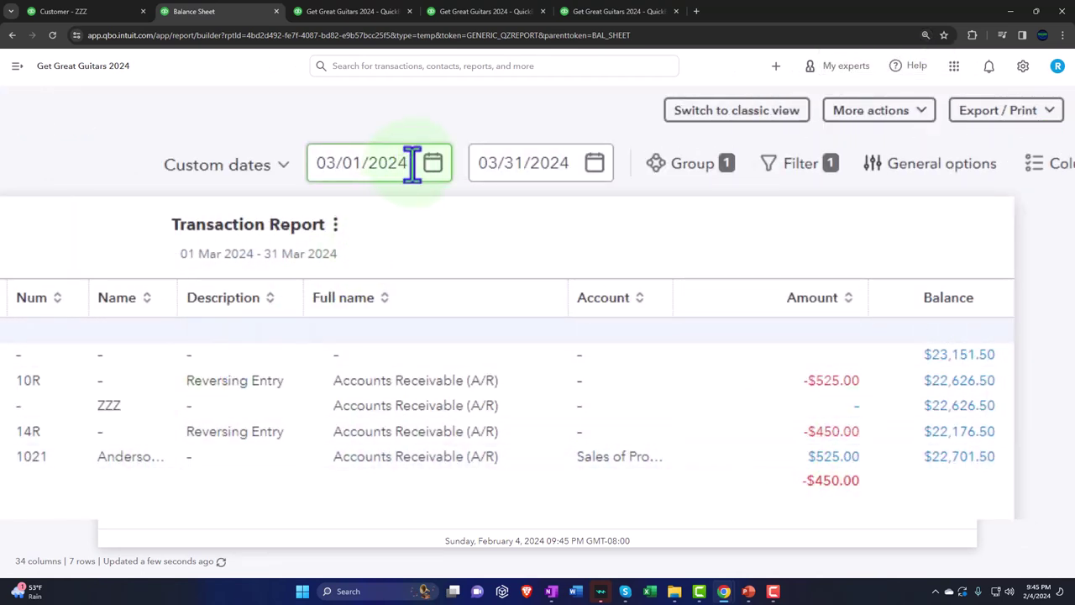
drag(412, 164, 8, 151)
text(022924)
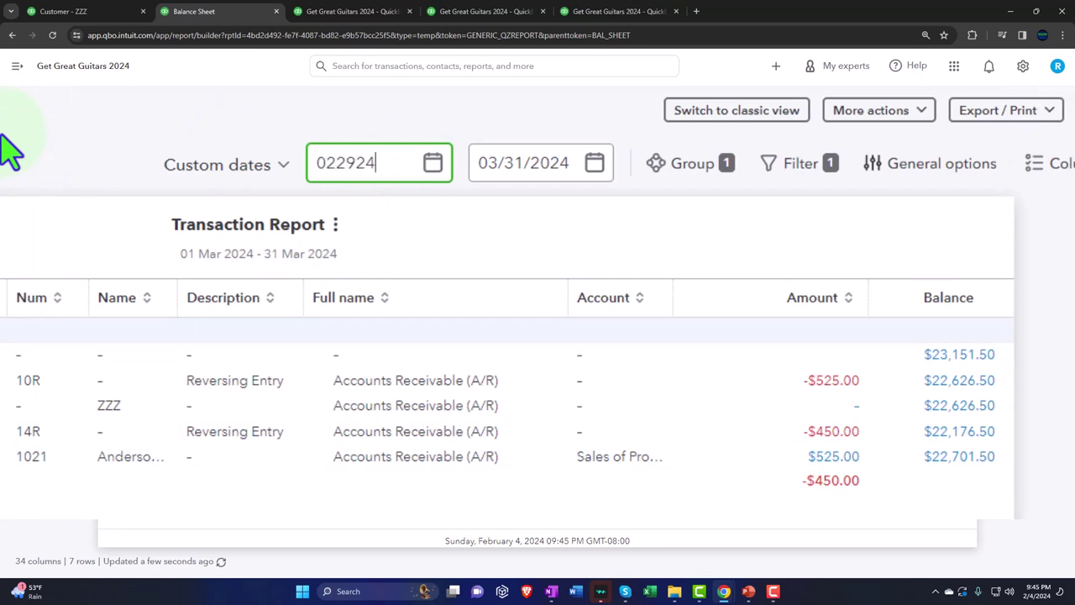
key(Tab)
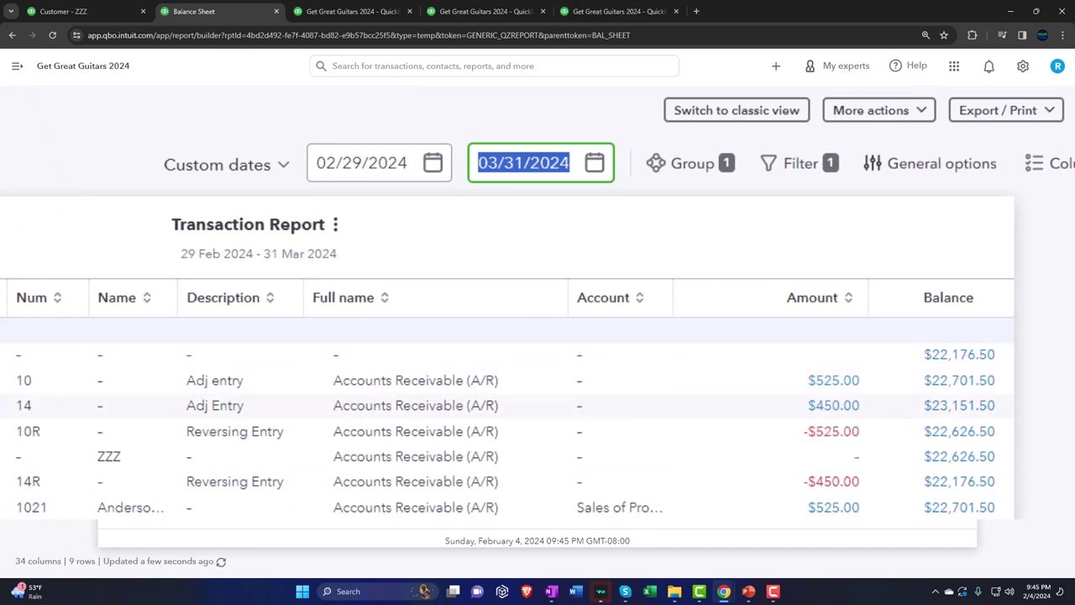
Check the reversing entry 14R from the transaction report, and return to the Balance Sheet without saving the report.
click(843, 487)
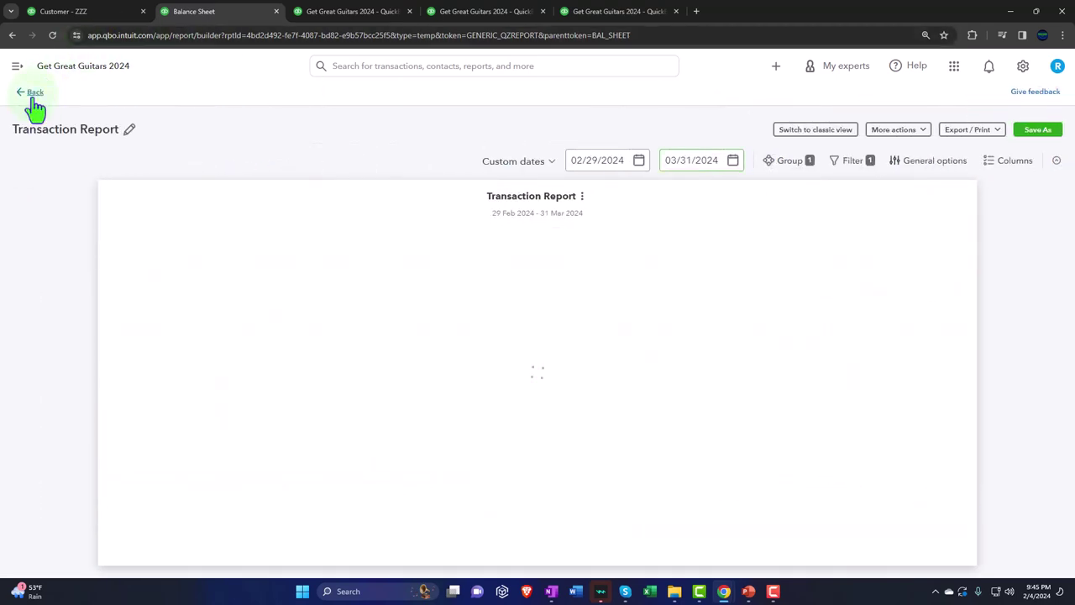
click(34, 94)
click(565, 344)
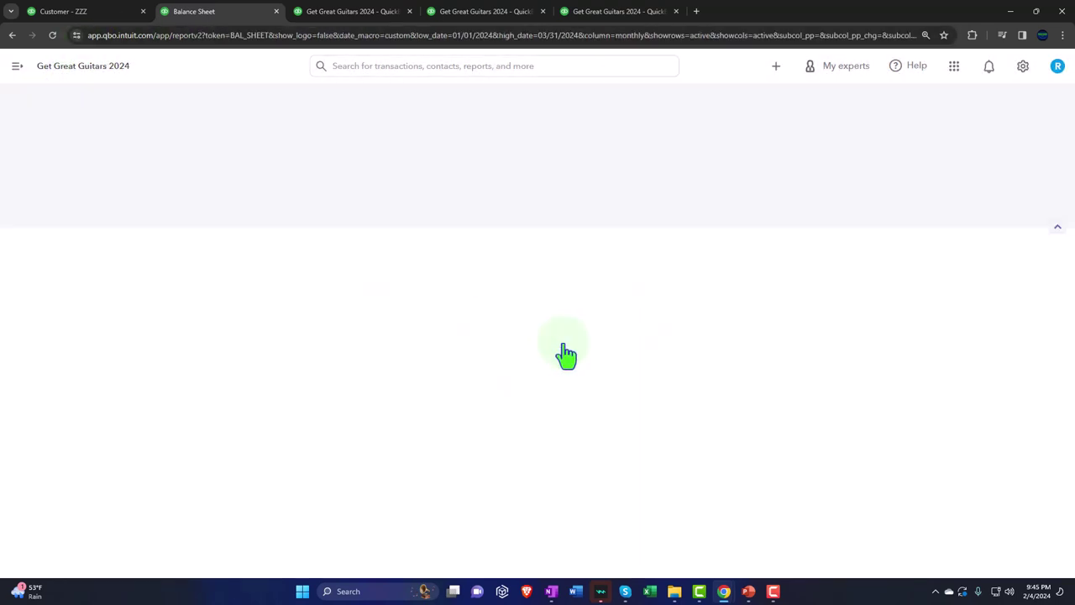
Review the March Unearned Revenue transactions with the start date set to 02/29/2024, and return to the Balance Sheet without saving.
scroll(573, 391, down, 5)
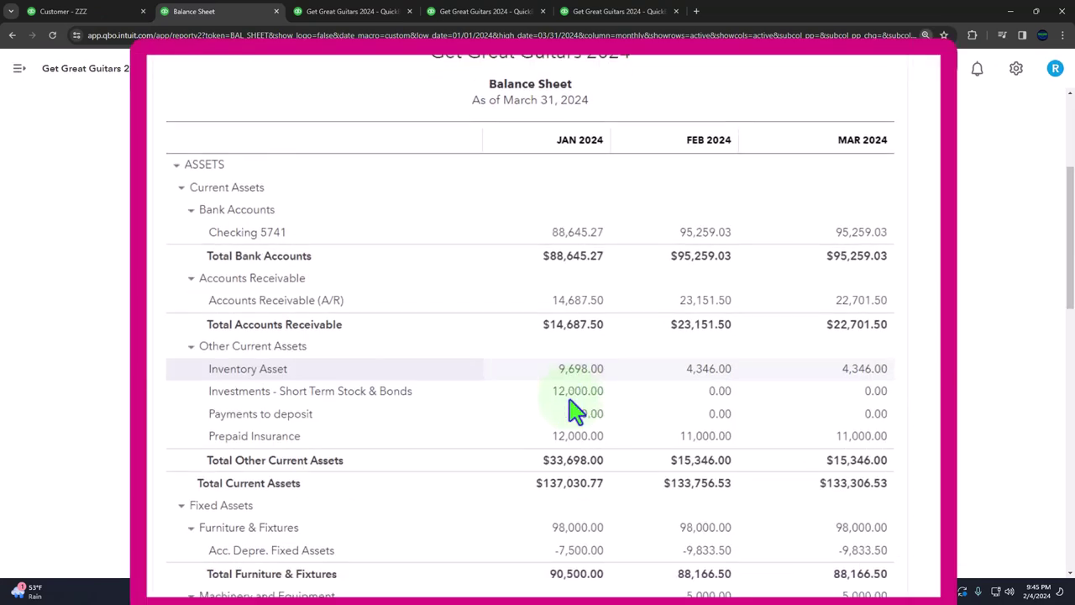
scroll(571, 407, down, 5)
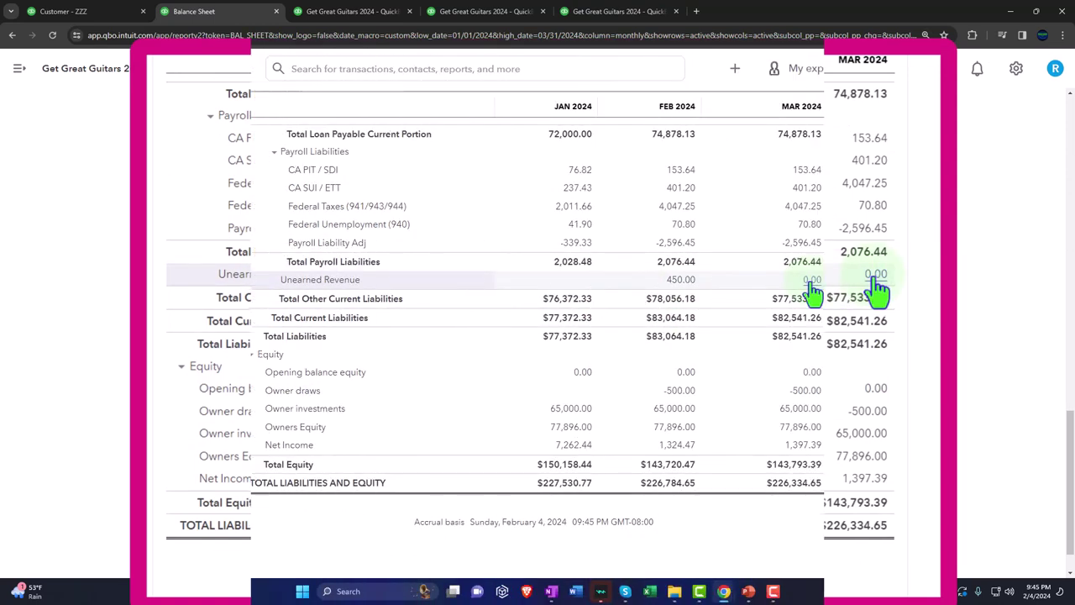
click(811, 282)
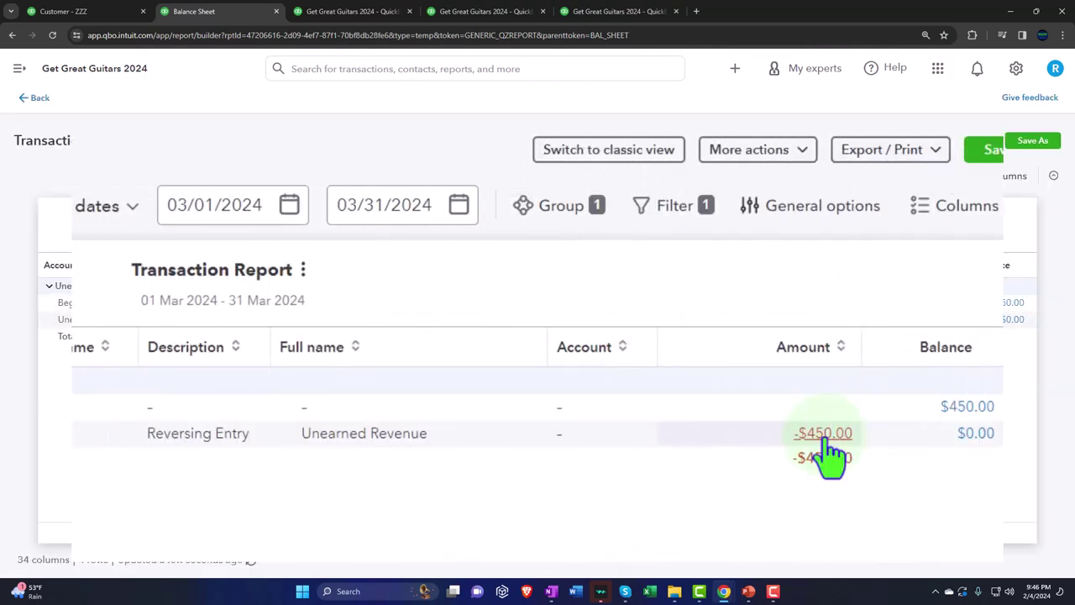
click(268, 211)
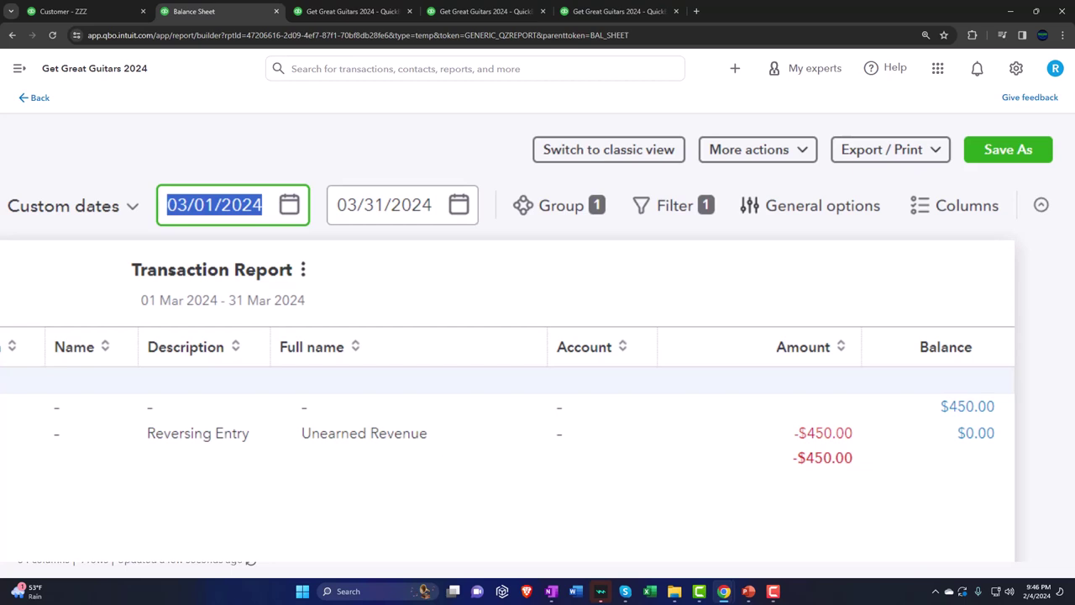
text(02/29/2024)
key(Tab)
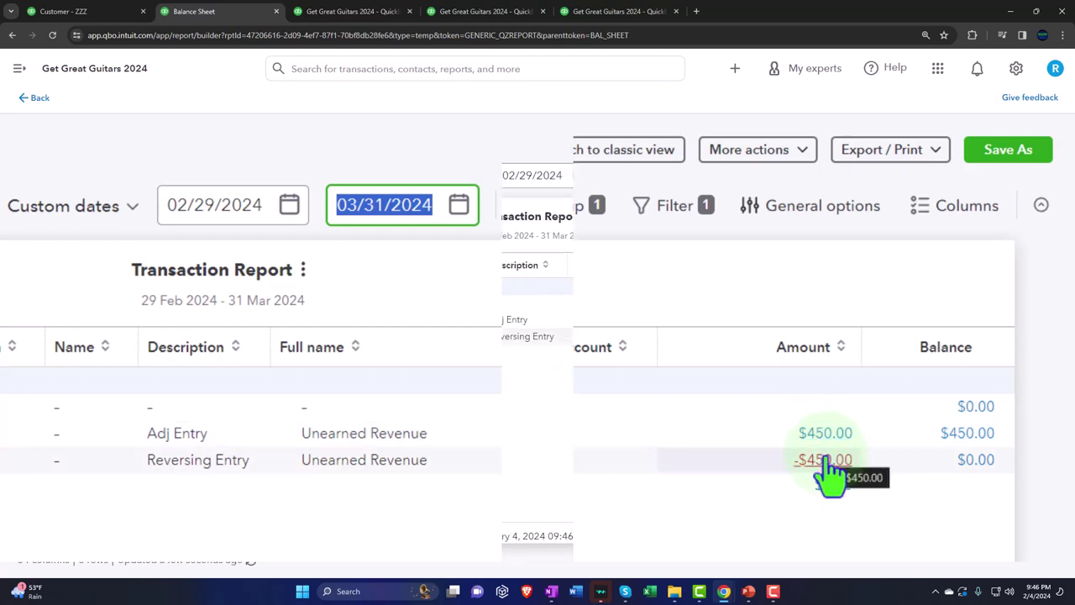
click(35, 100)
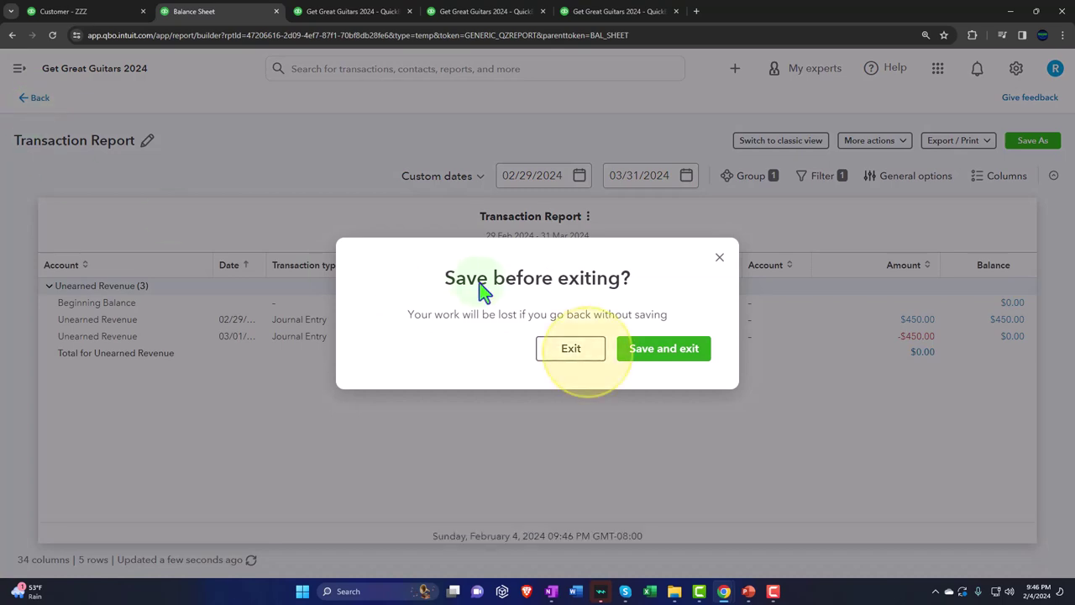
click(570, 348)
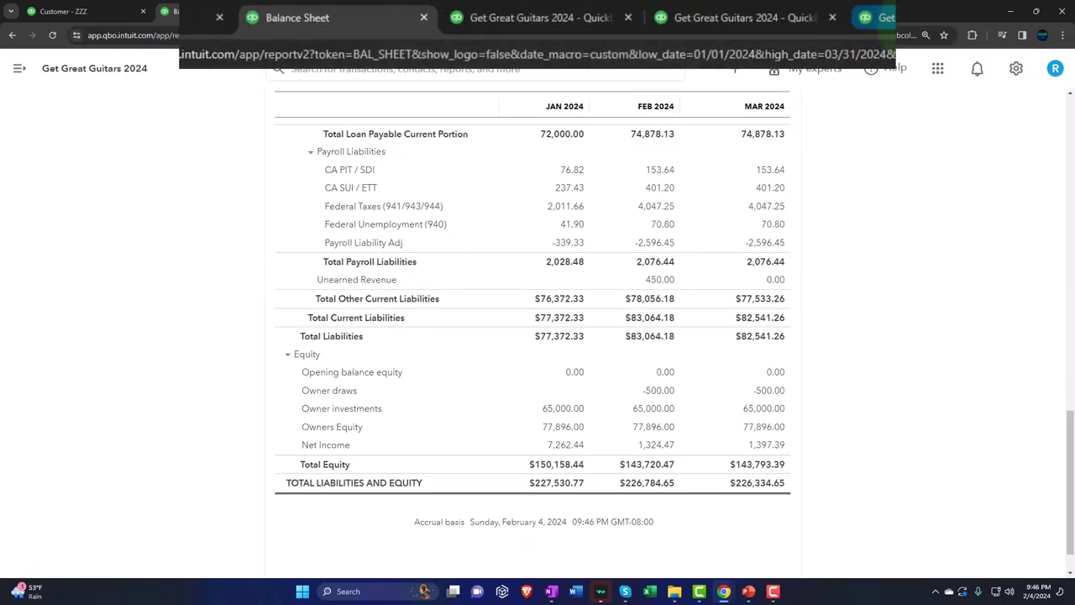
Run the Customer Balance Detail report as of 03/31/2024.
click(617, 11)
scroll(512, 252, up, 3)
scroll(495, 299, up, 3)
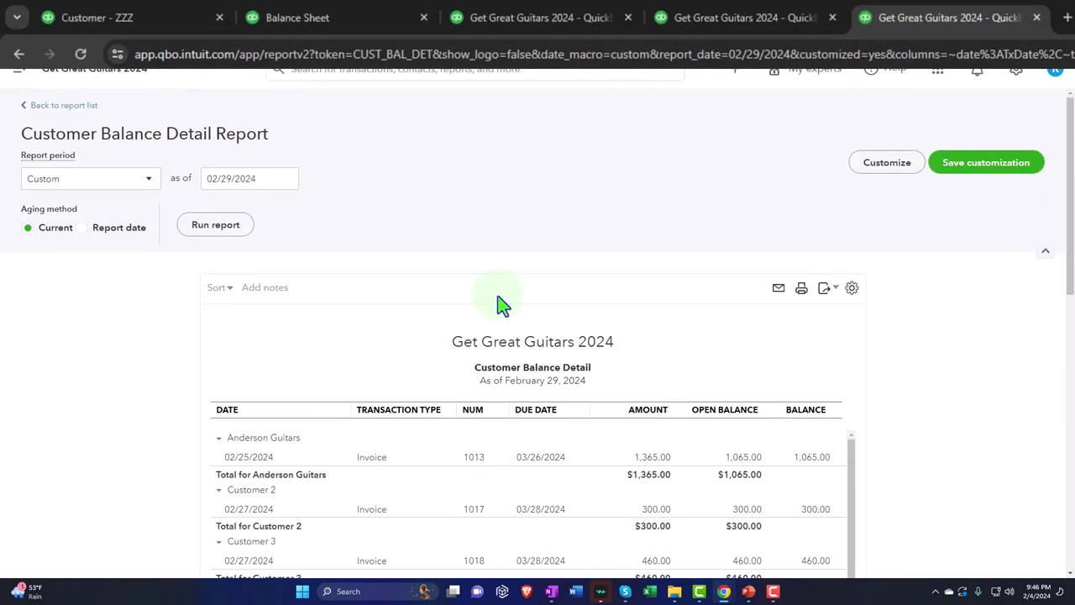
scroll(220, 206, down, 2)
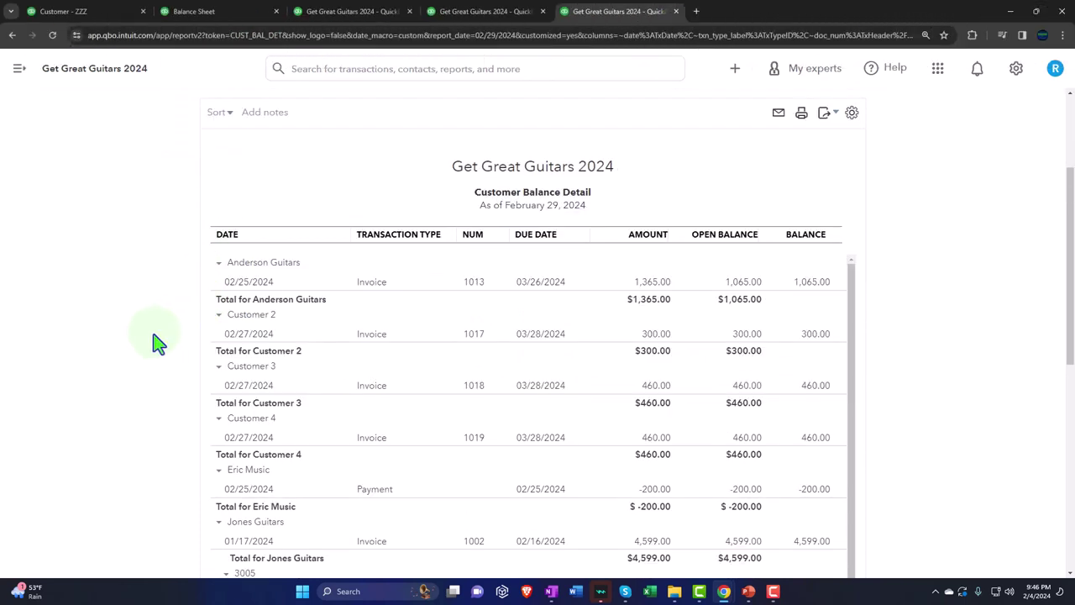
scroll(160, 335, up, 2)
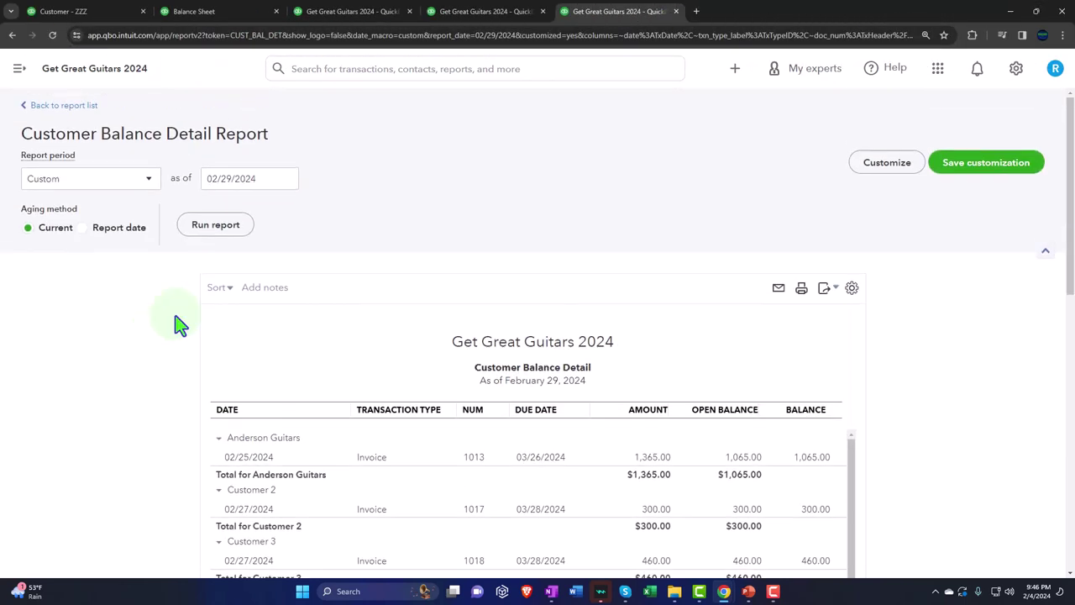
click(240, 182)
text(03)
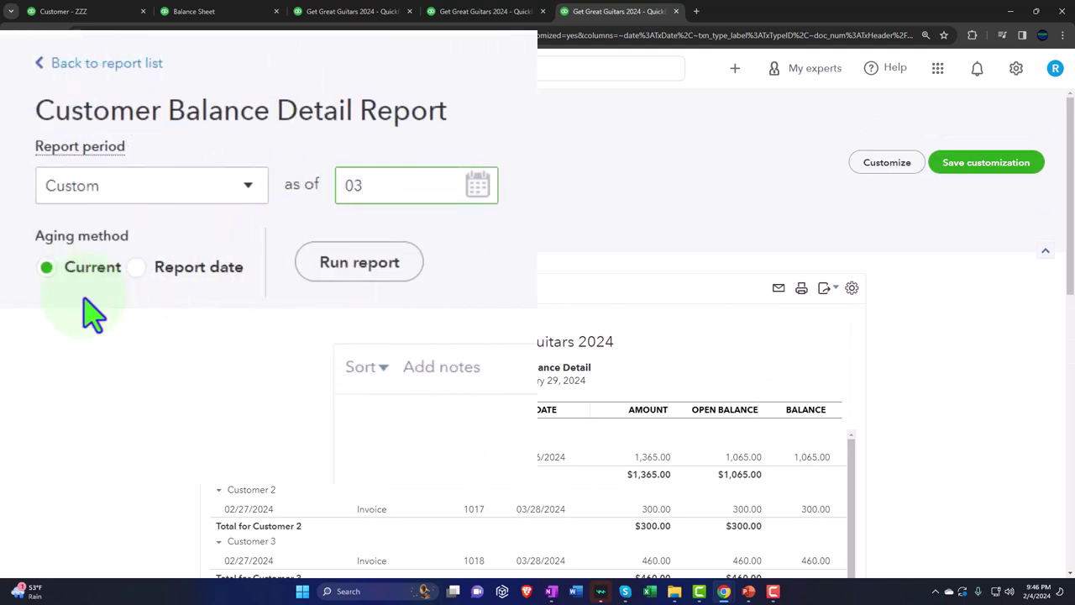
text(312024)
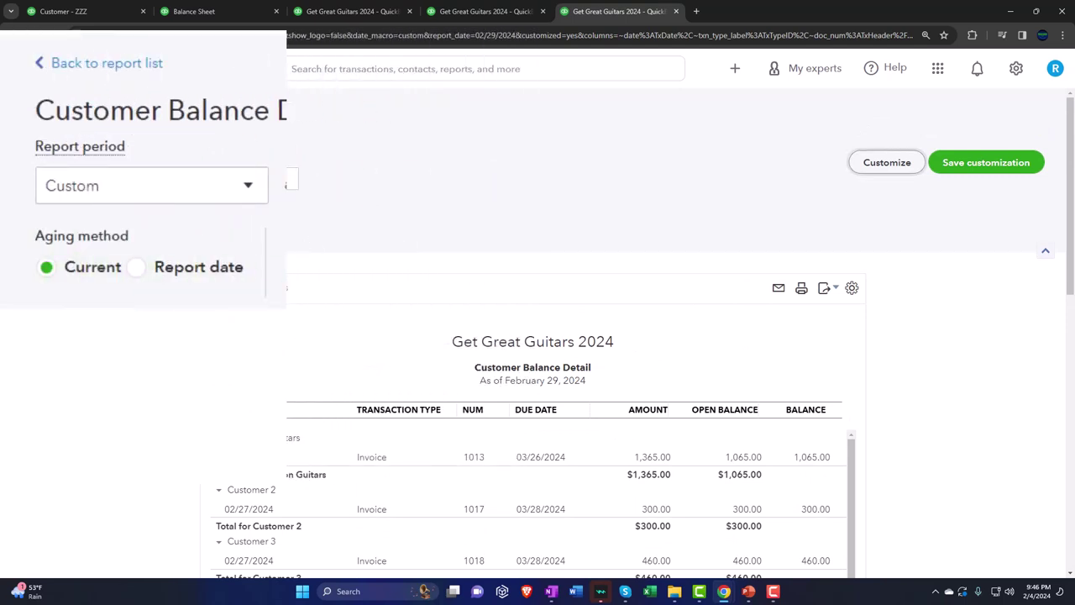
click(211, 223)
Examine the Customer Balance Detail for customer ZZZ's adjusting and reversing entries and the report's overall open balance.
scroll(912, 403, down, 2)
scroll(840, 399, down, 5)
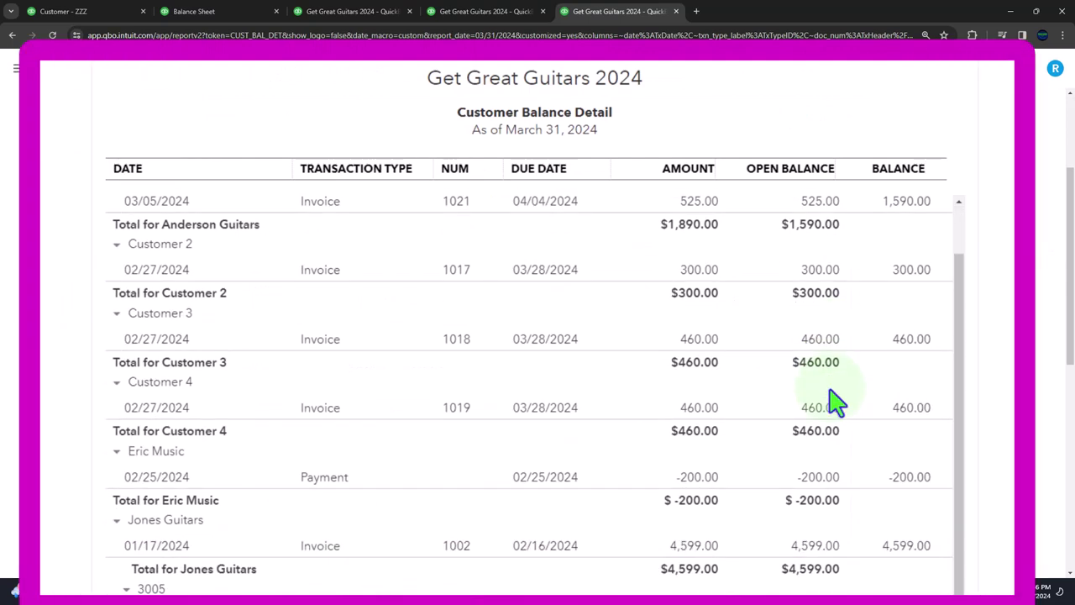
scroll(823, 391, down, 2)
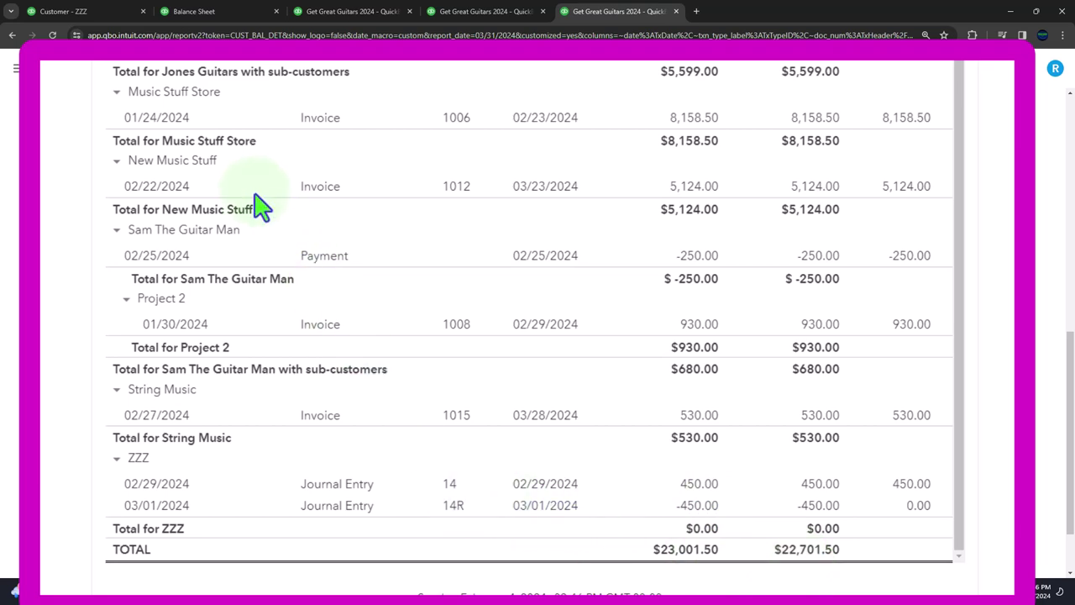
scroll(250, 288, up, 1)
scroll(250, 288, up, 5)
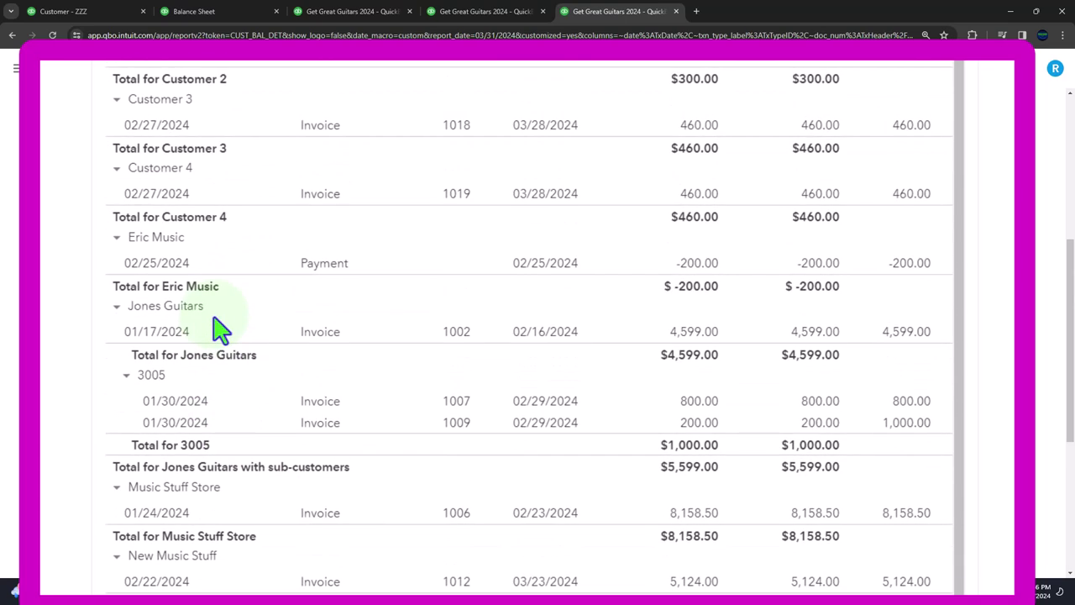
scroll(220, 332, down, 1)
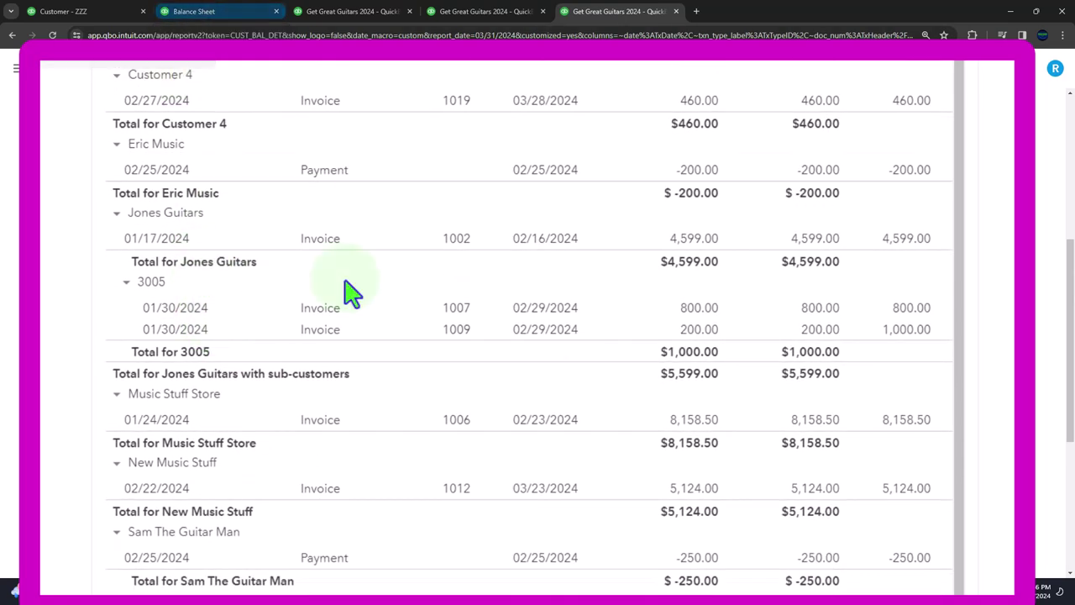
scroll(352, 336, down, 1)
scroll(354, 338, down, 5)
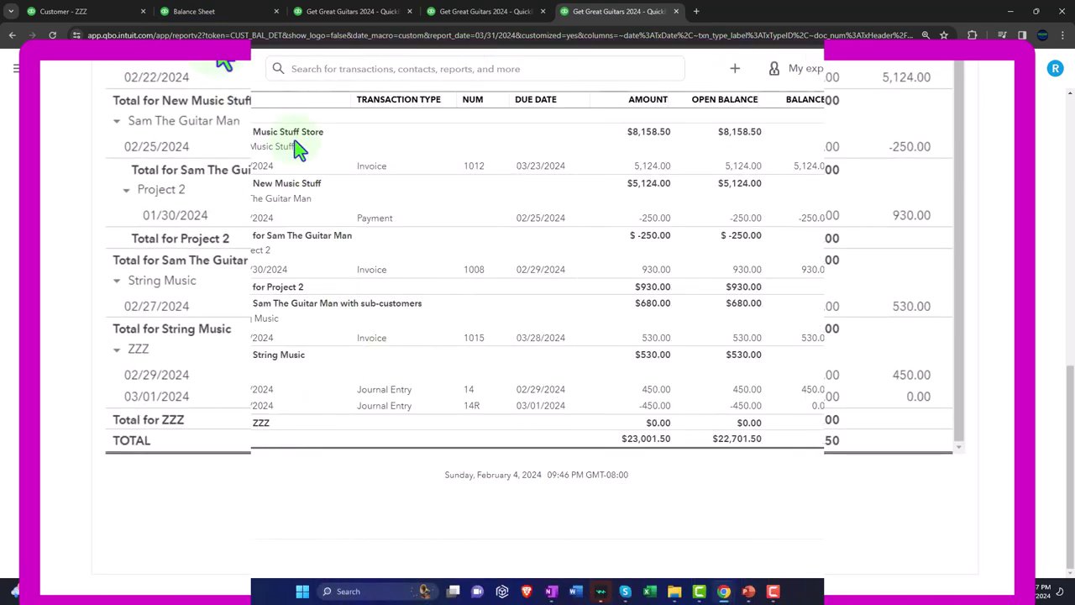
Check March Accounts Receivable on the Balance Sheet and customer ZZZ's open balance in the Customers list.
click(223, 17)
scroll(462, 332, up, 10)
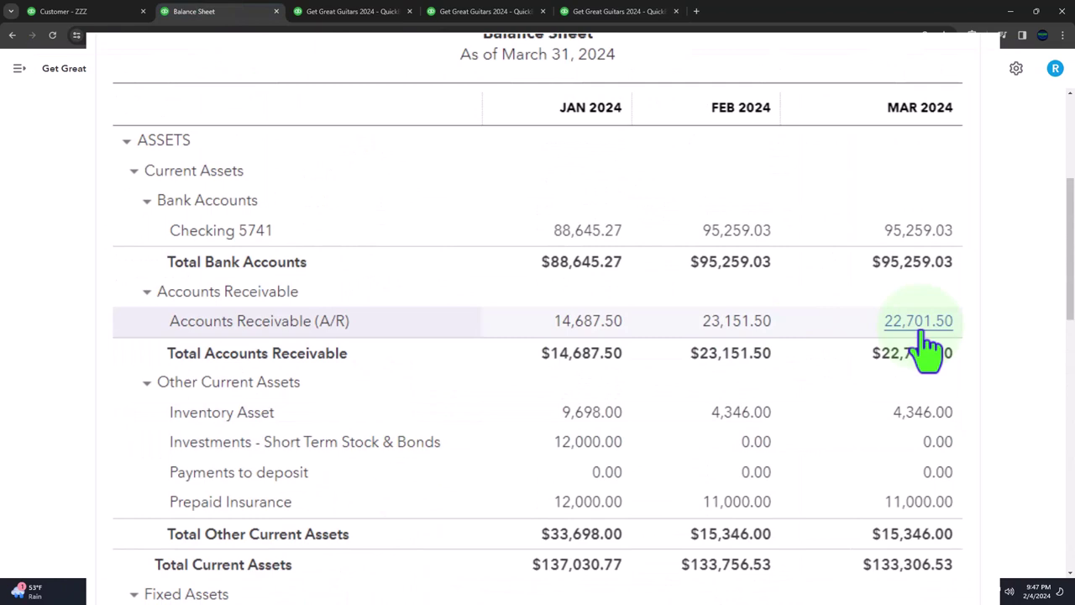
click(88, 16)
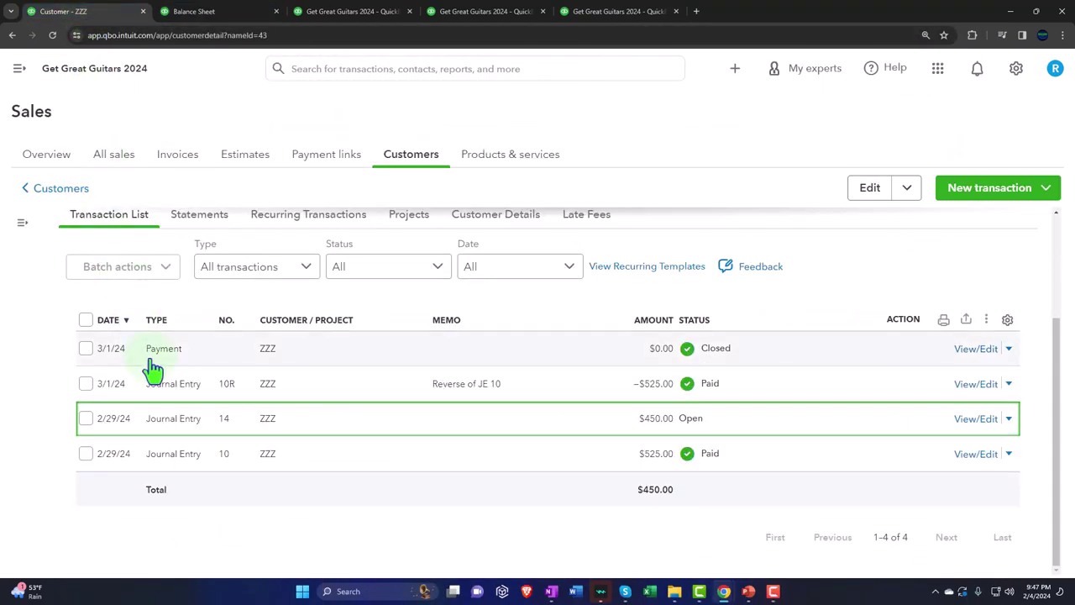
scroll(145, 311, up, 1)
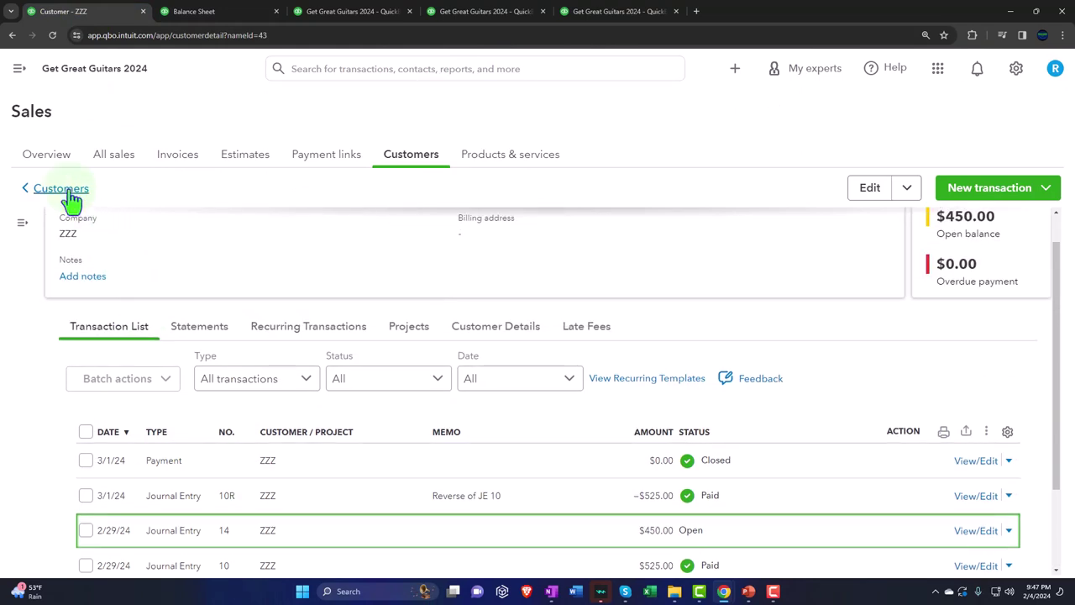
click(63, 188)
scroll(96, 413, down, 5)
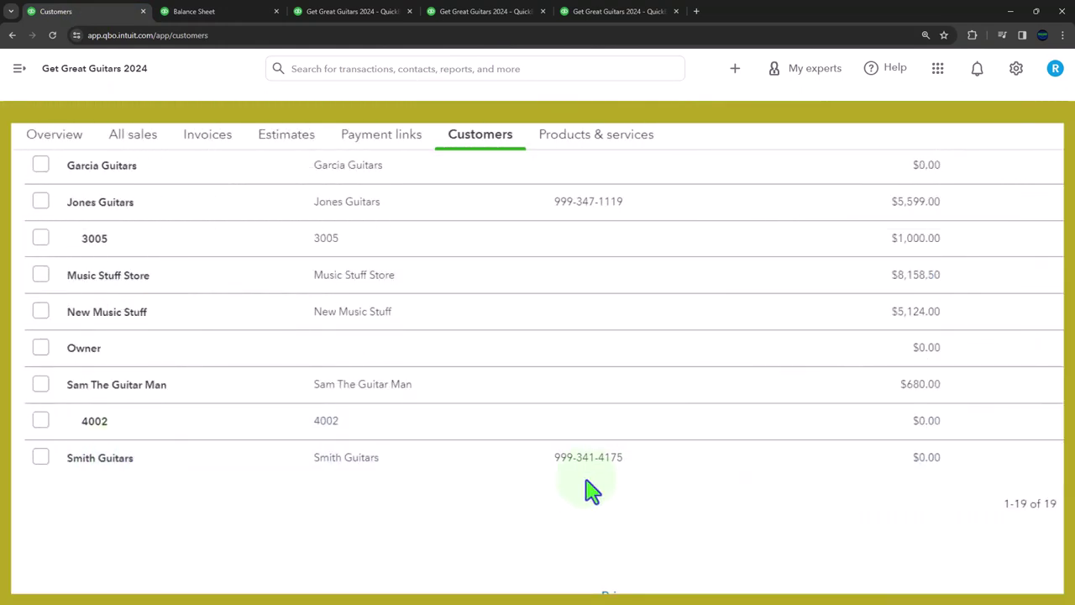
scroll(456, 423, down, 2)
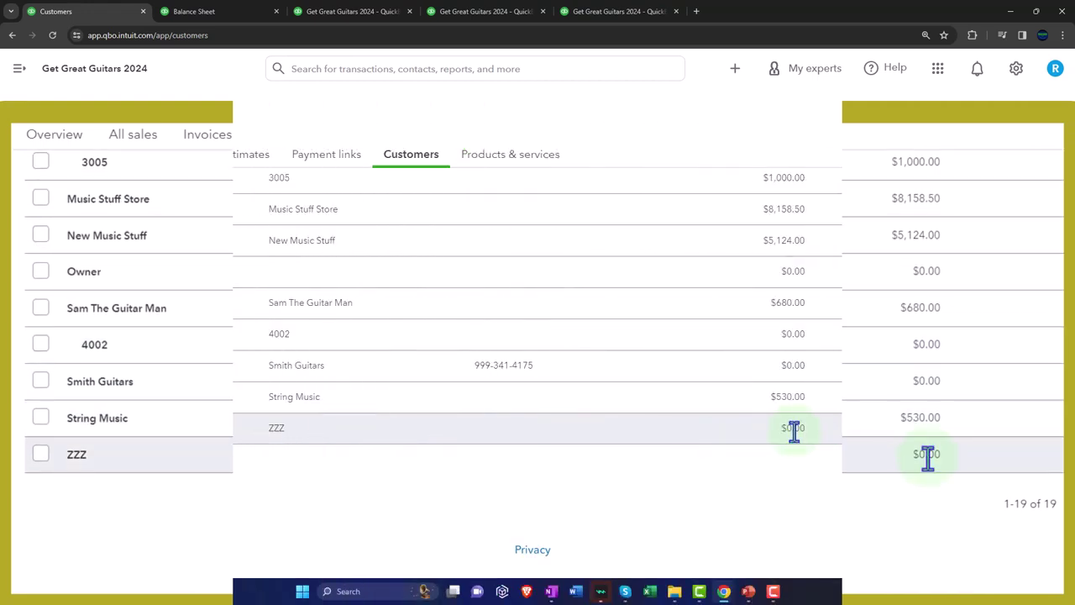
Open customer ZZZ, review its transaction list, and start a new payment for it.
click(755, 454)
scroll(454, 401, down, 3)
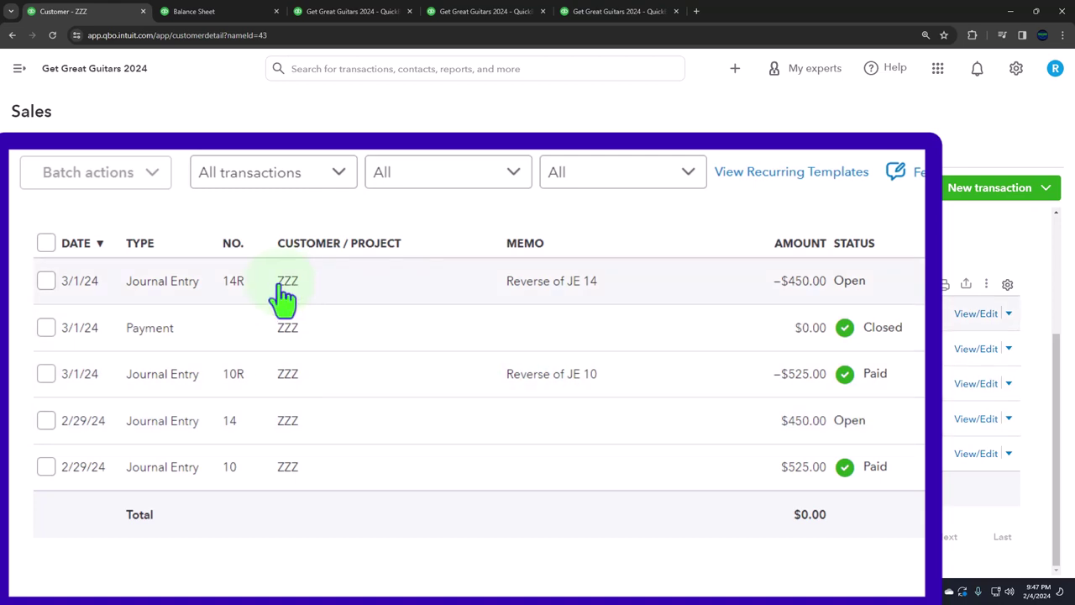
click(1046, 190)
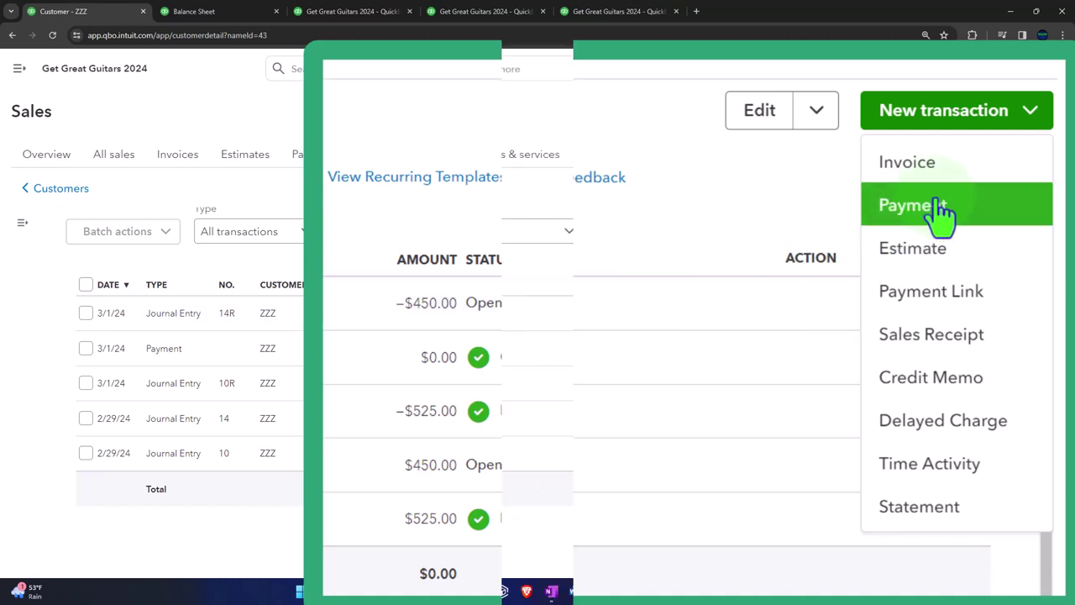
click(982, 255)
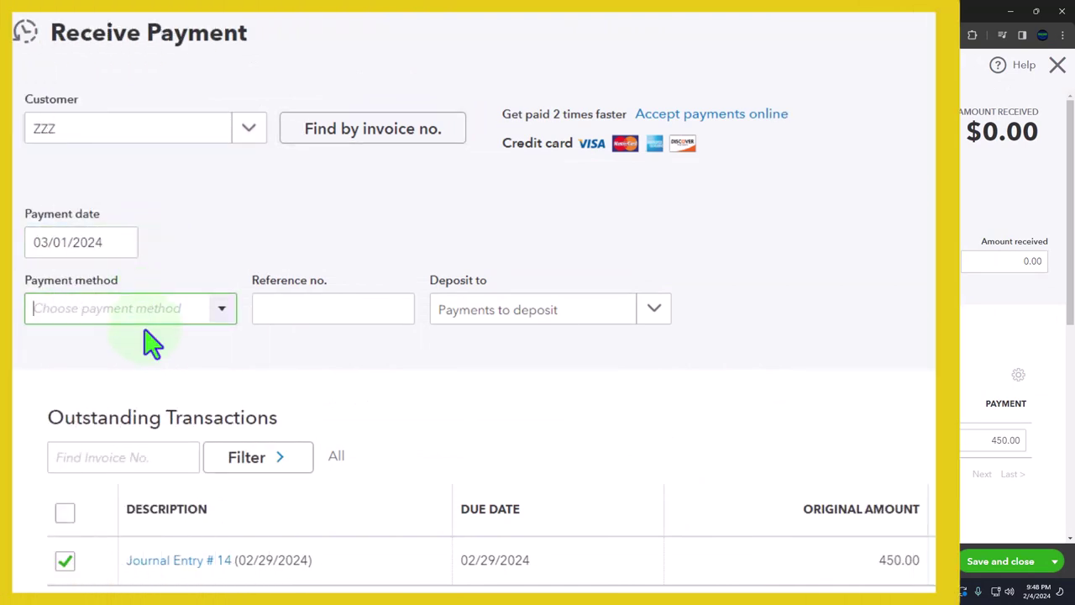
Save the $0.00 payment dated 03/01/2024 that applies Journal Entry 14R's 450.00 credit to Journal Entry 14, keeping Payments to deposit.
key(Tab)
key(Tab)
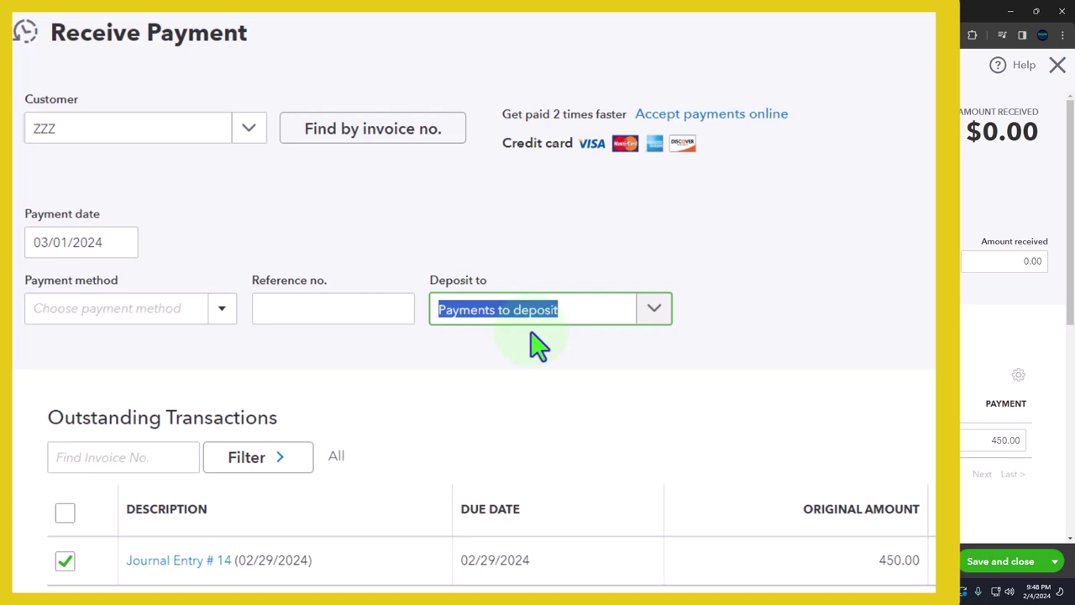
click(656, 311)
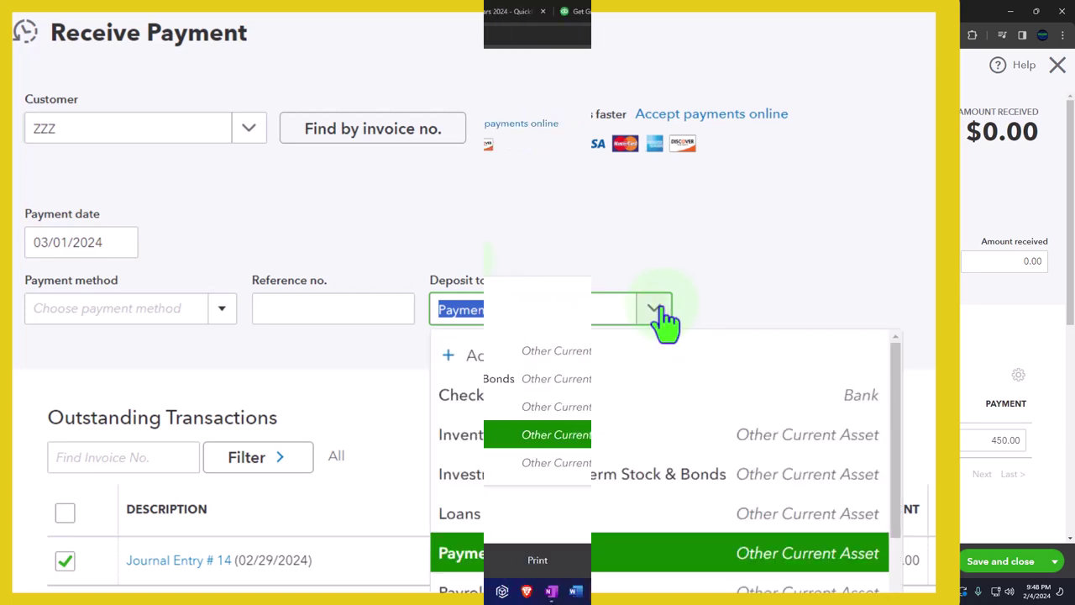
click(656, 313)
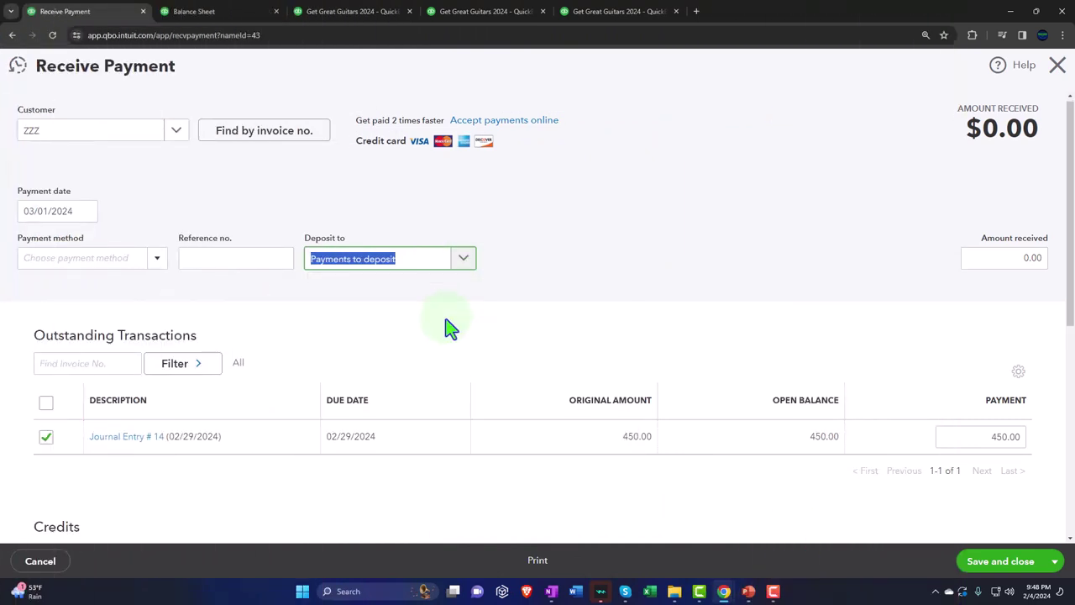
scroll(444, 328, down, 2)
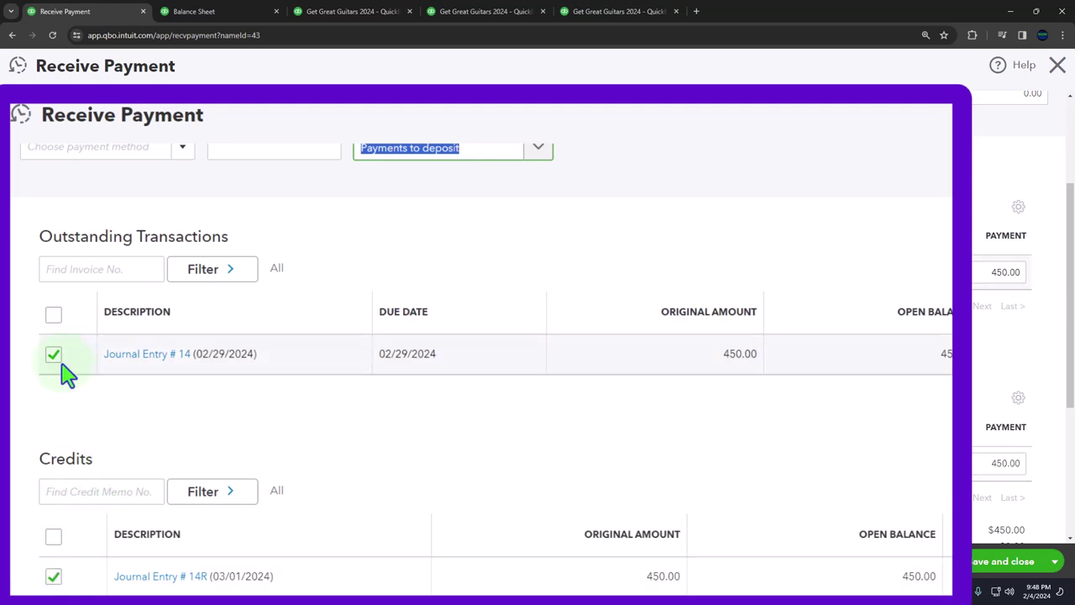
scroll(78, 586, down, 1)
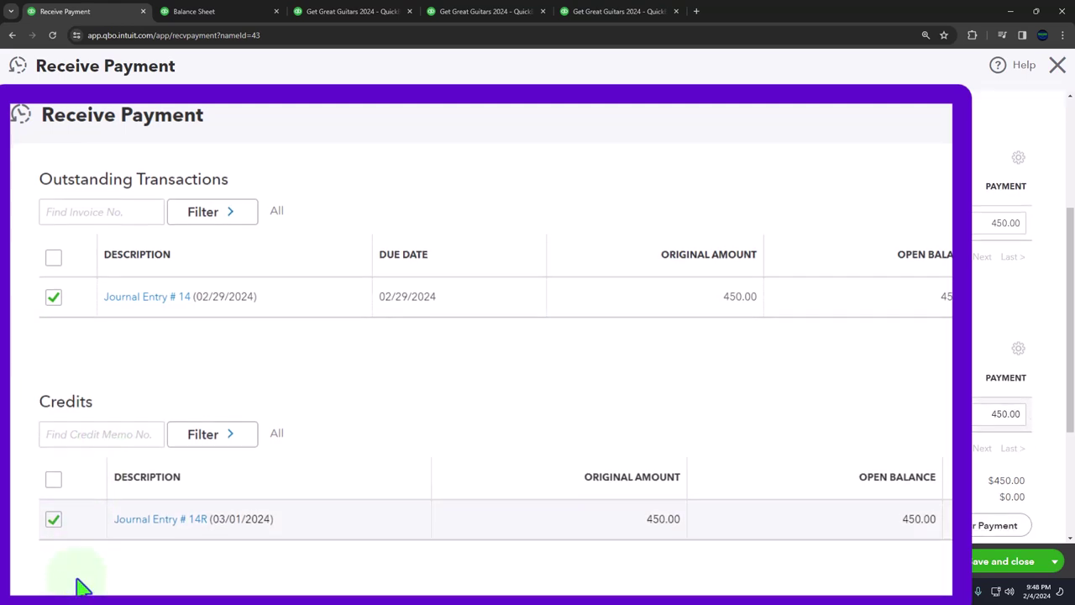
scroll(84, 585, down, 1)
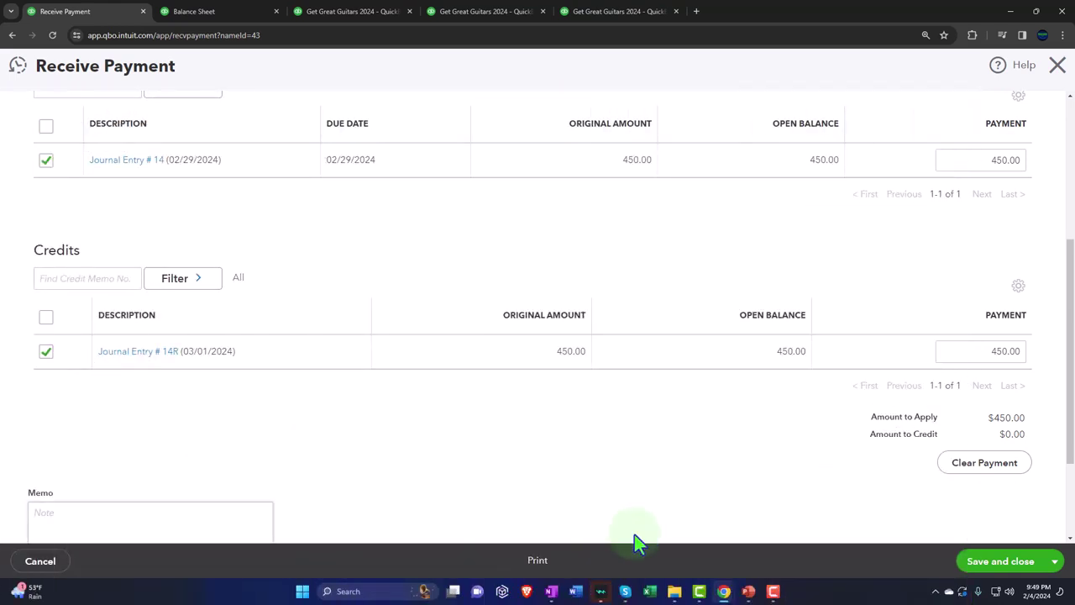
click(999, 567)
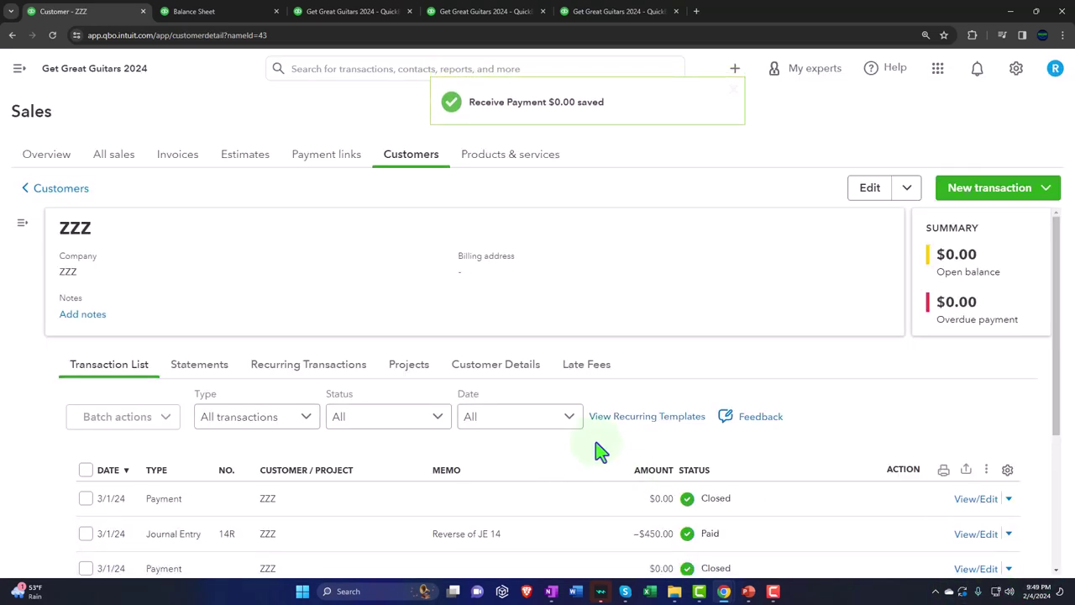
Check ZZZ's transaction statuses, and rerun the Customer Balance Detail report as of 03/31/2024 to review its open balance total.
scroll(596, 449, down, 3)
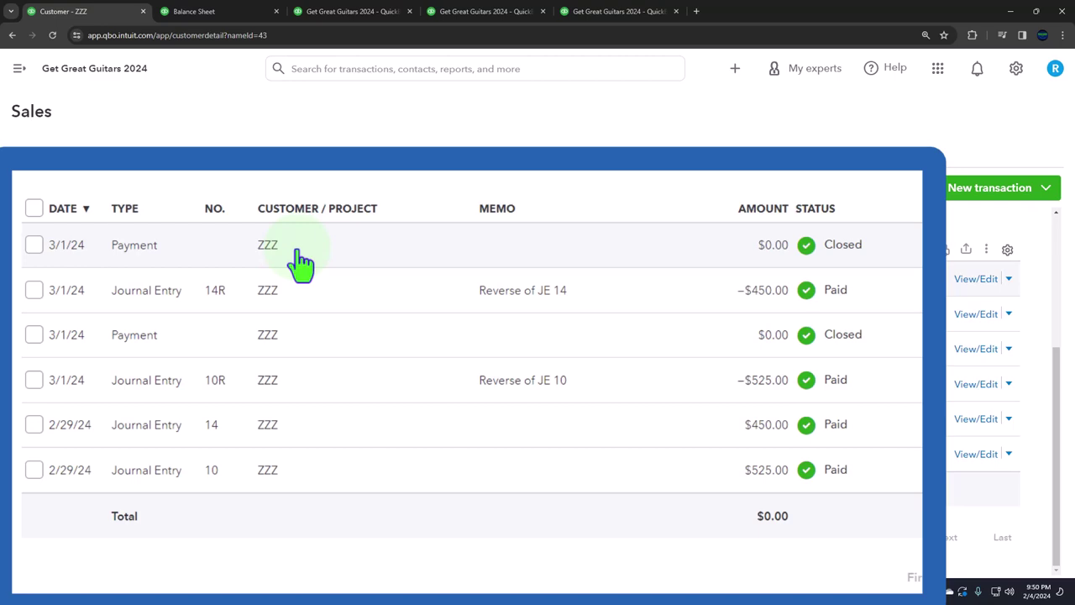
click(603, 12)
scroll(607, 347, up, 10)
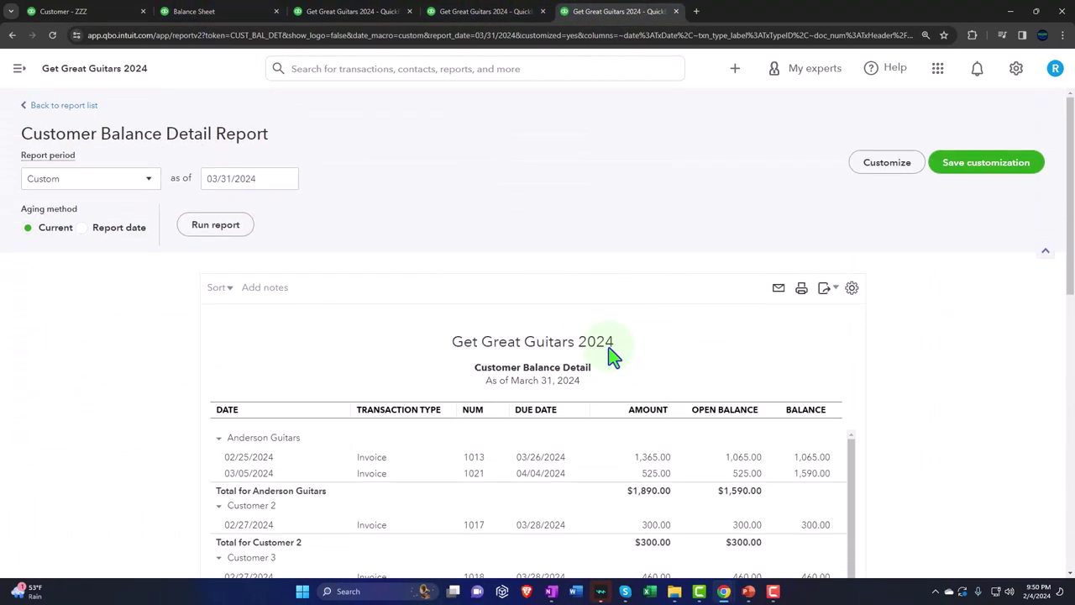
click(203, 228)
scroll(340, 437, down, 2)
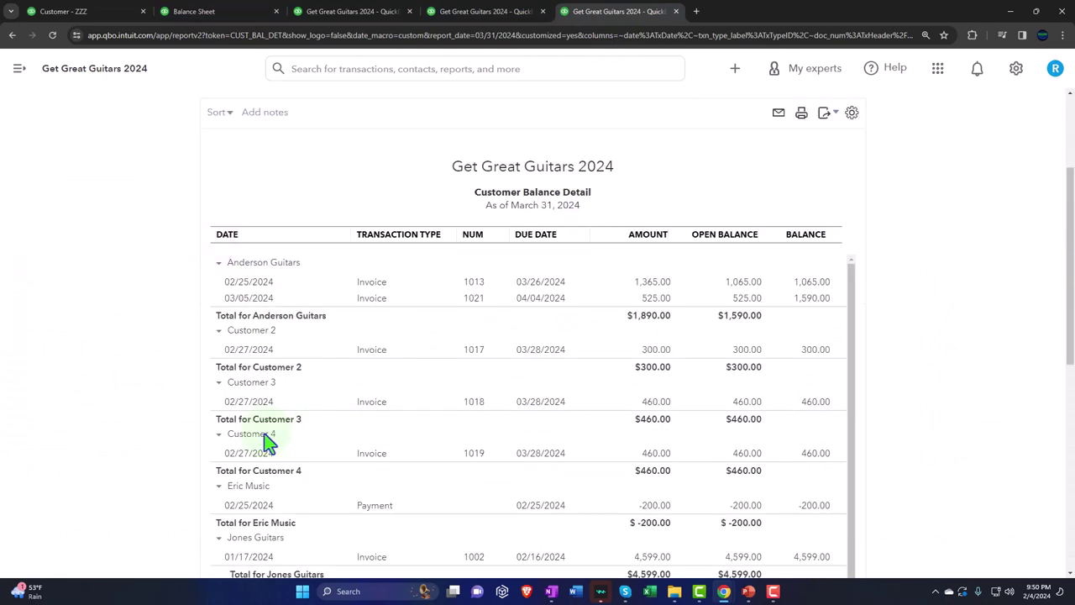
scroll(72, 569, down, 8)
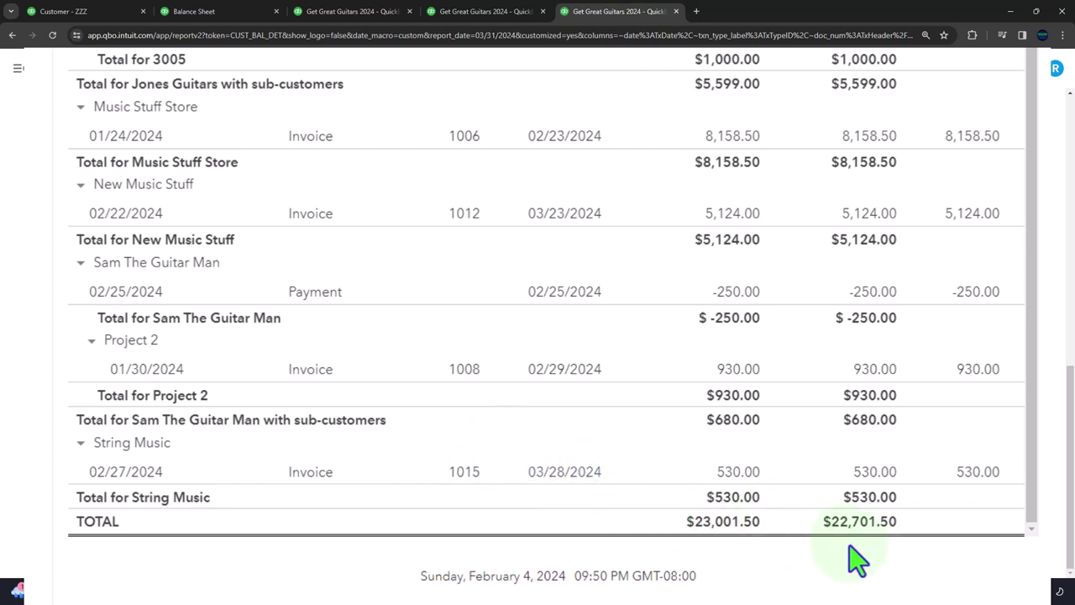
Compare March Accounts Receivable on the Balance Sheet with the customer total, and examine the liabilities and equity sections.
click(206, 11)
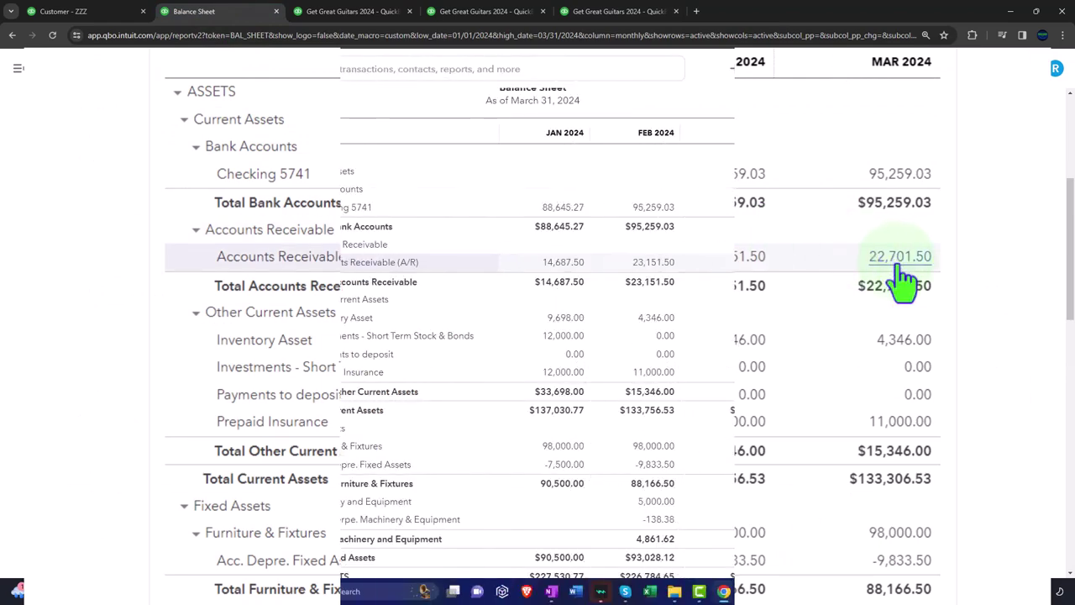
scroll(839, 282, up, 3)
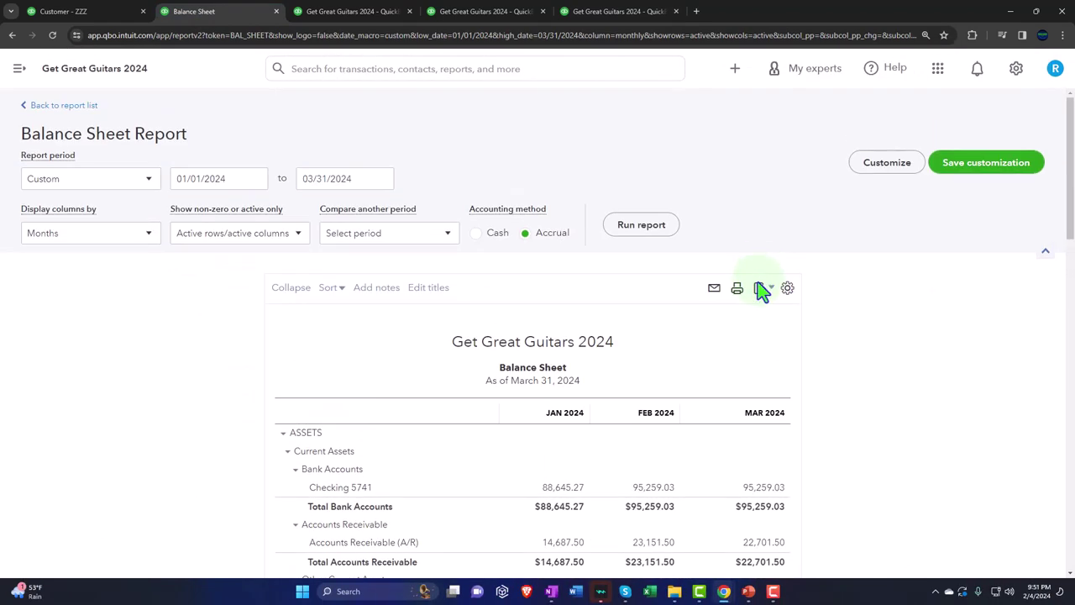
scroll(758, 288, down, 10)
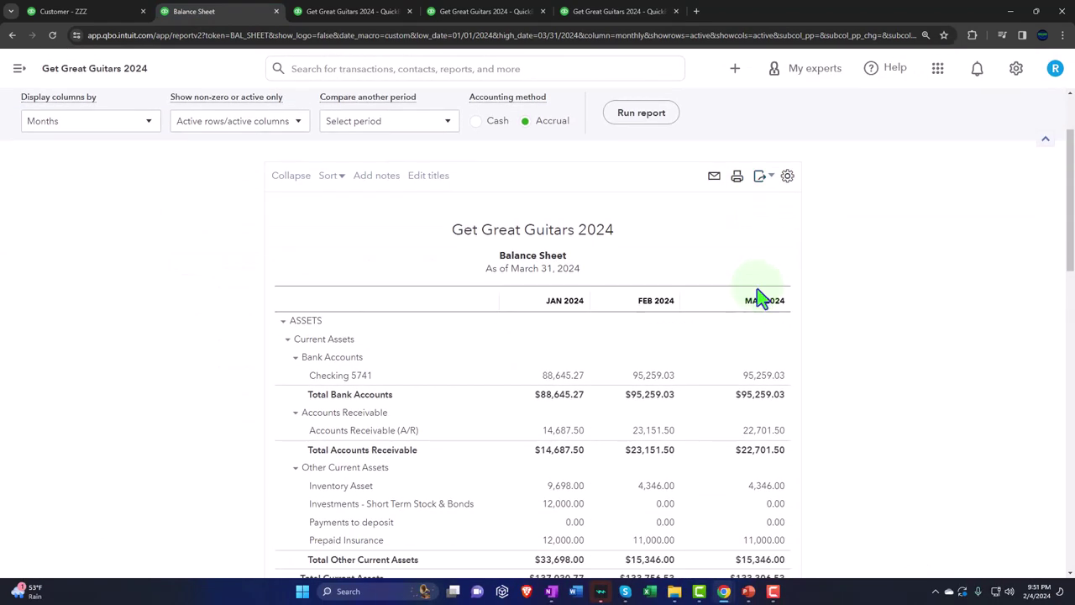
scroll(756, 291, down, 6)
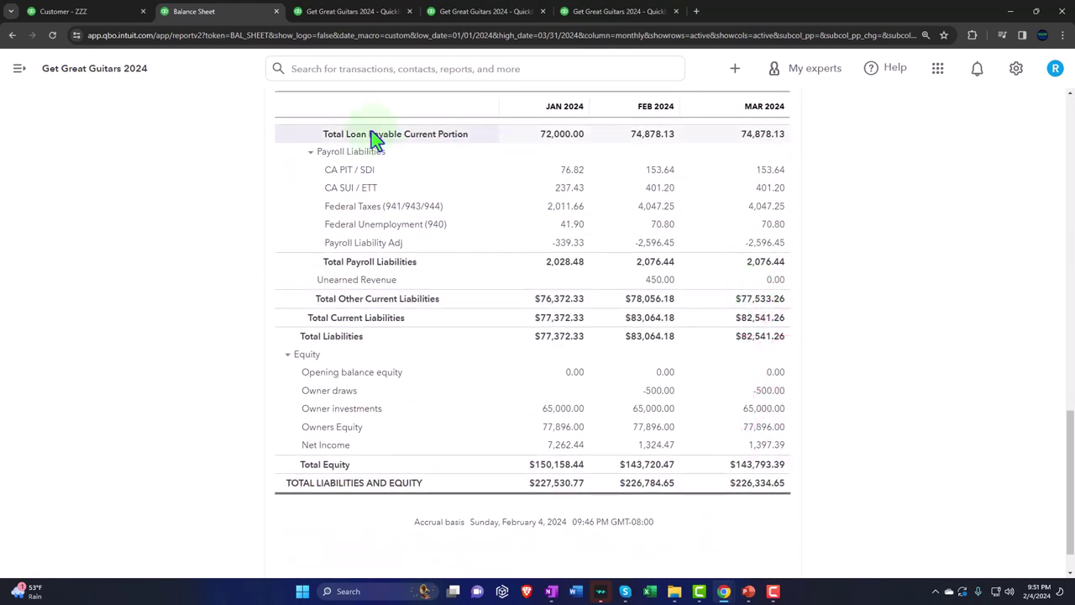
Rerun the monthly Profit and Loss report for 01/01/2024 to 03/31/2024 and review it from income through net income.
click(326, 16)
scroll(400, 258, up, 2)
click(626, 233)
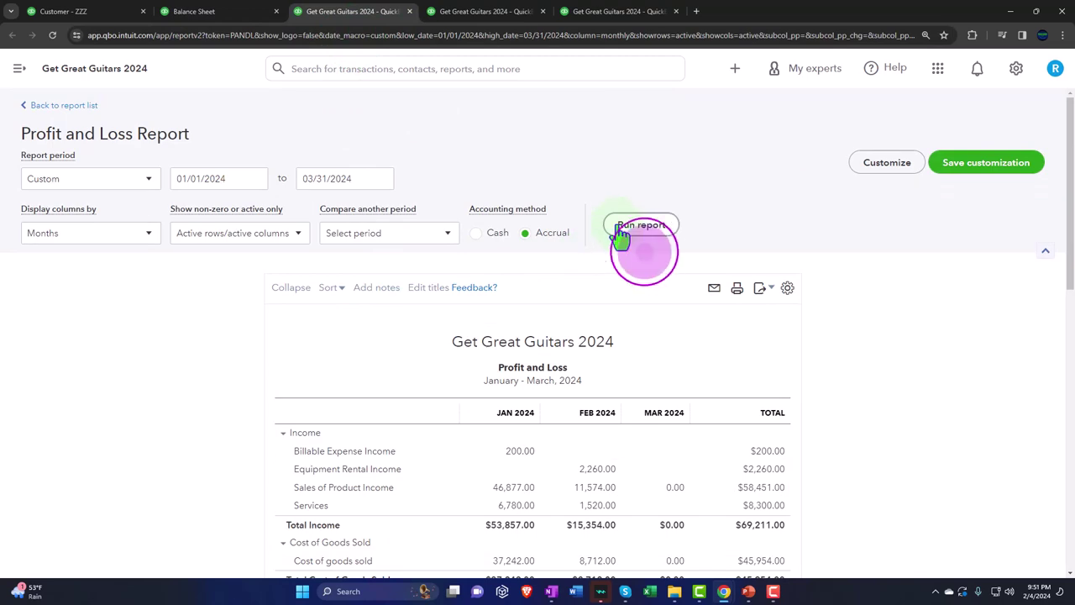
scroll(864, 317, down, 5)
scroll(856, 315, down, 5)
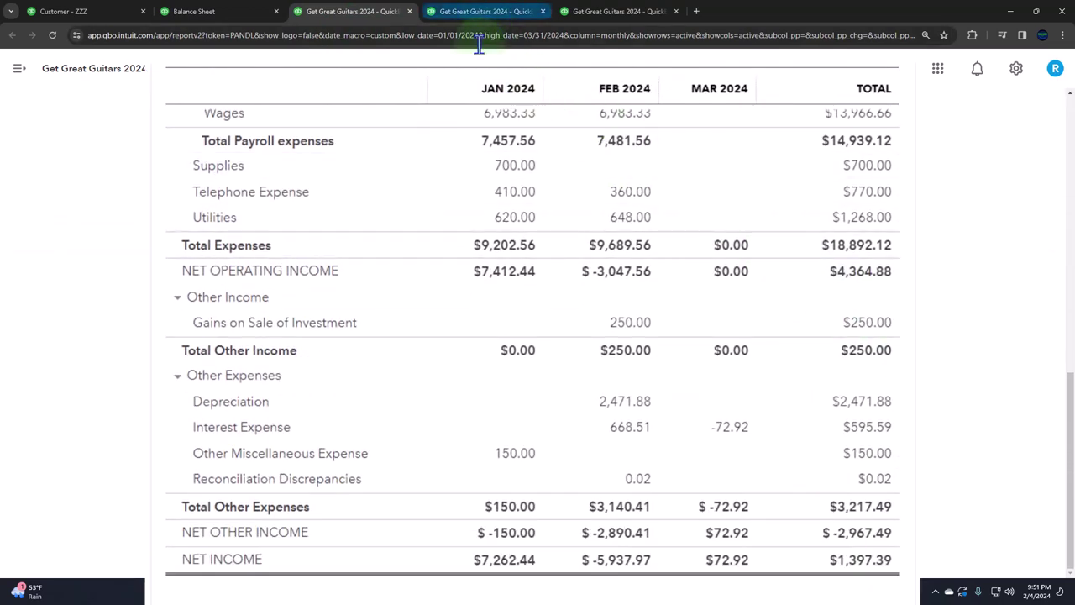
scroll(464, 448, up, 10)
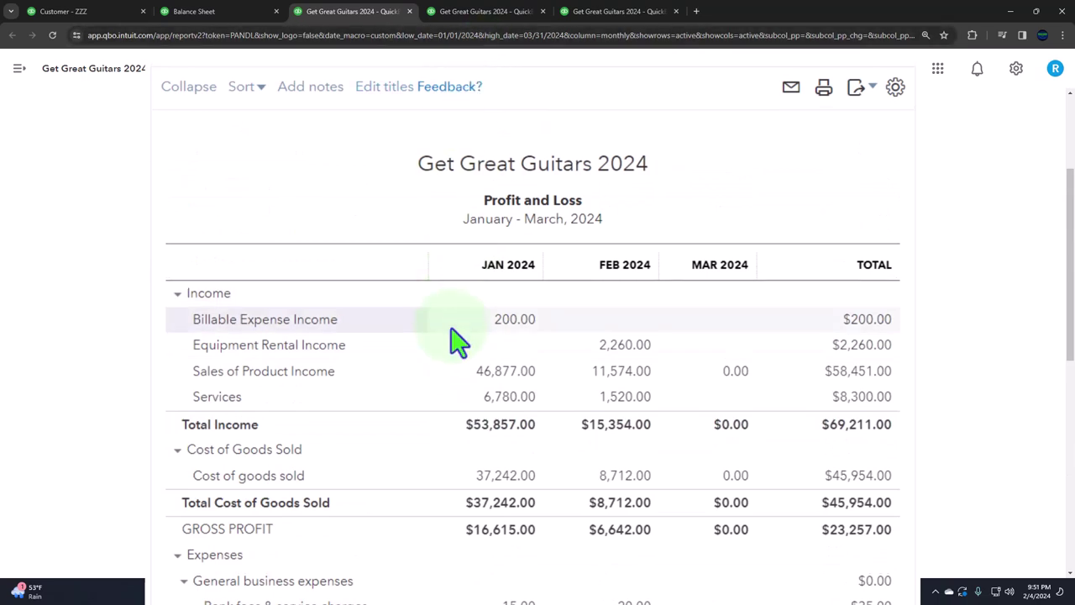
Rerun the monthly Trial Balance report for 01/01/2024 to 03/31/2024 and review the account balances.
click(482, 11)
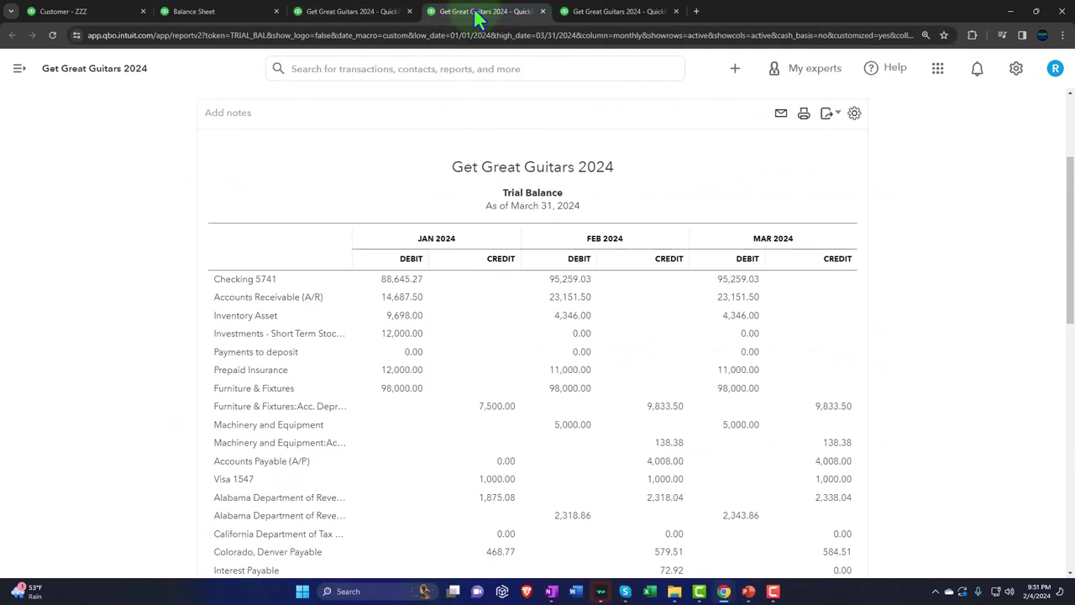
scroll(470, 321, up, 2)
click(492, 225)
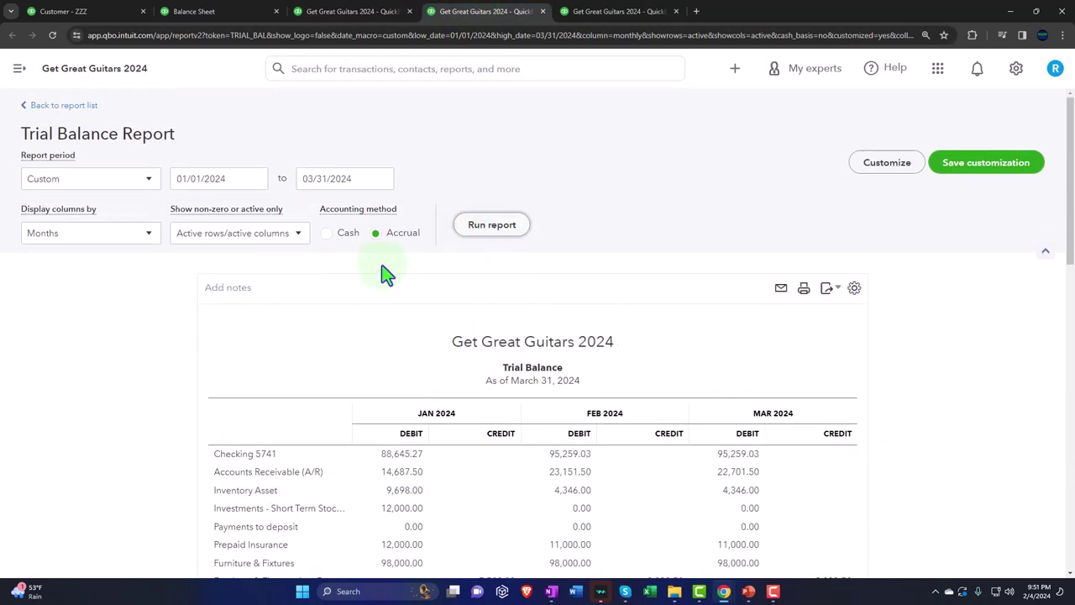
scroll(147, 367, down, 2)
scroll(126, 385, up, 2)
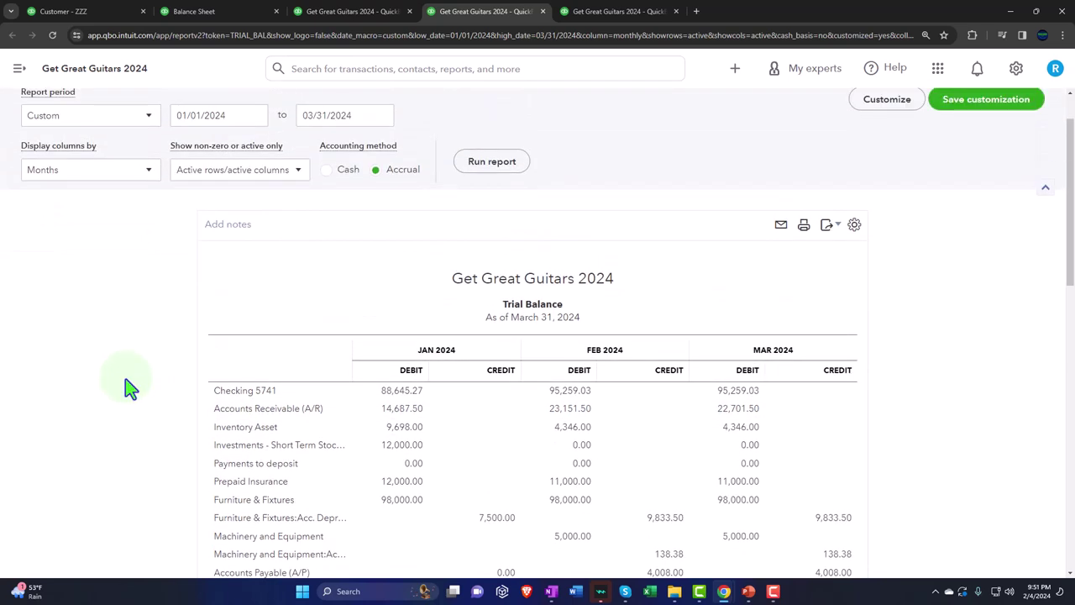
key(ctrl+plus)
key(ctrl+plus)
key(ctrl+plus)
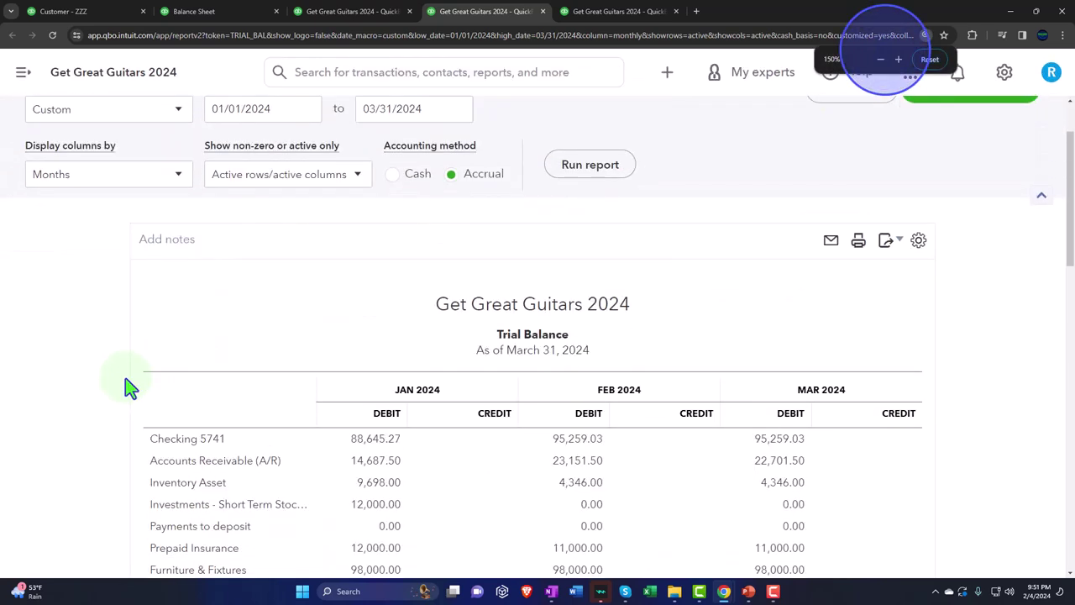